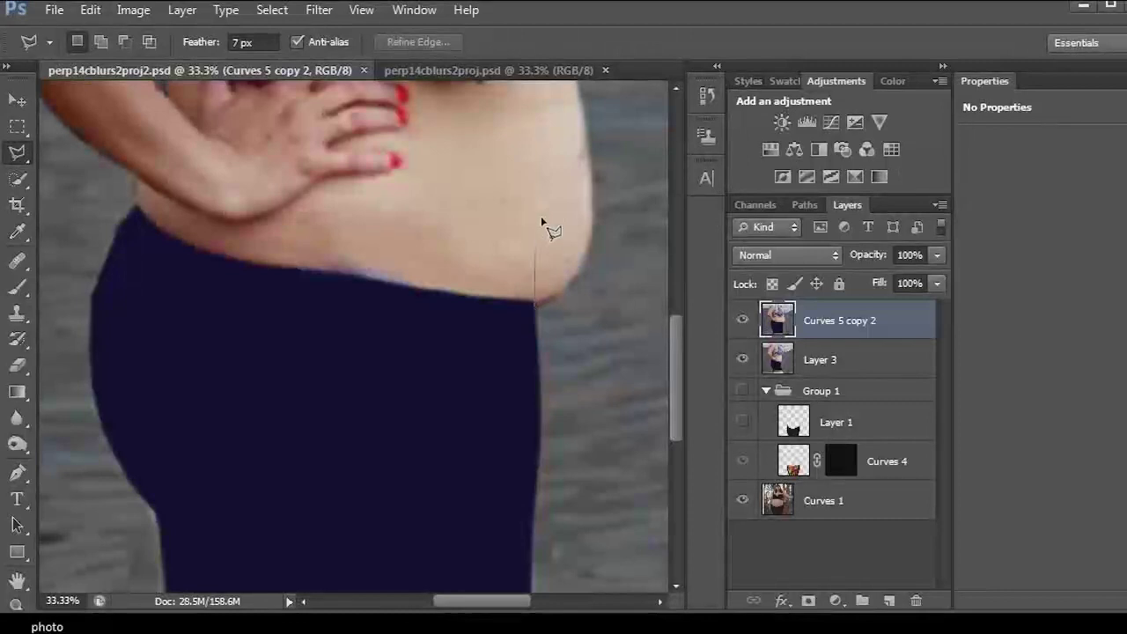
Step: Outline the front bulge of the belly above the waistband with the Polygonal Lasso, delete it from Curves 5 copy 2 and clear the selection
click(558, 85)
click(577, 84)
click(631, 264)
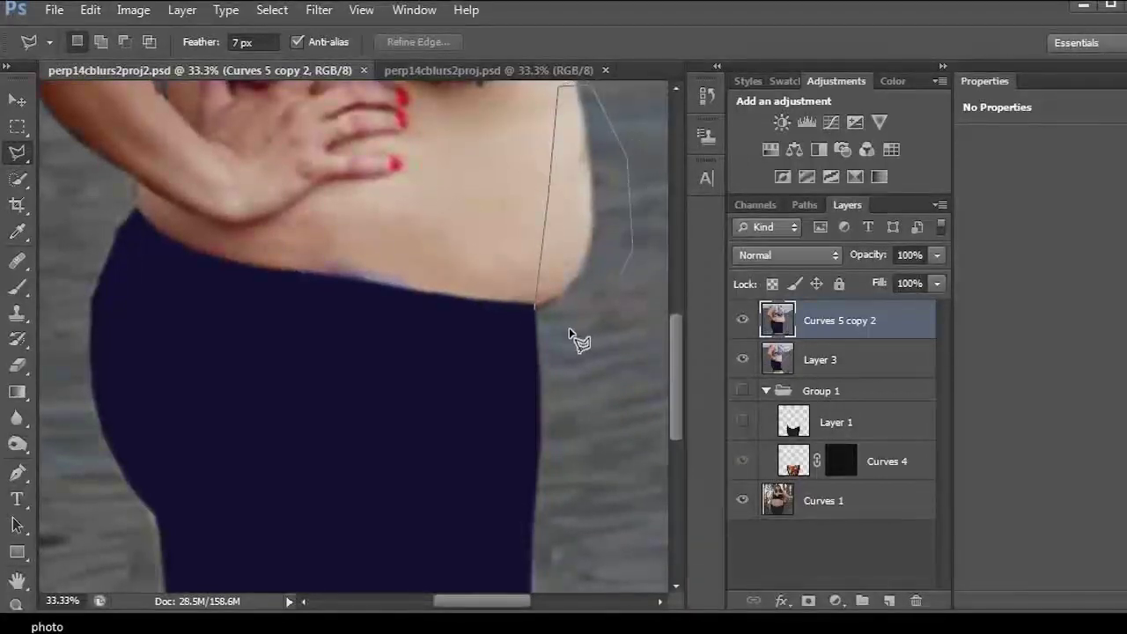
double_click(556, 331)
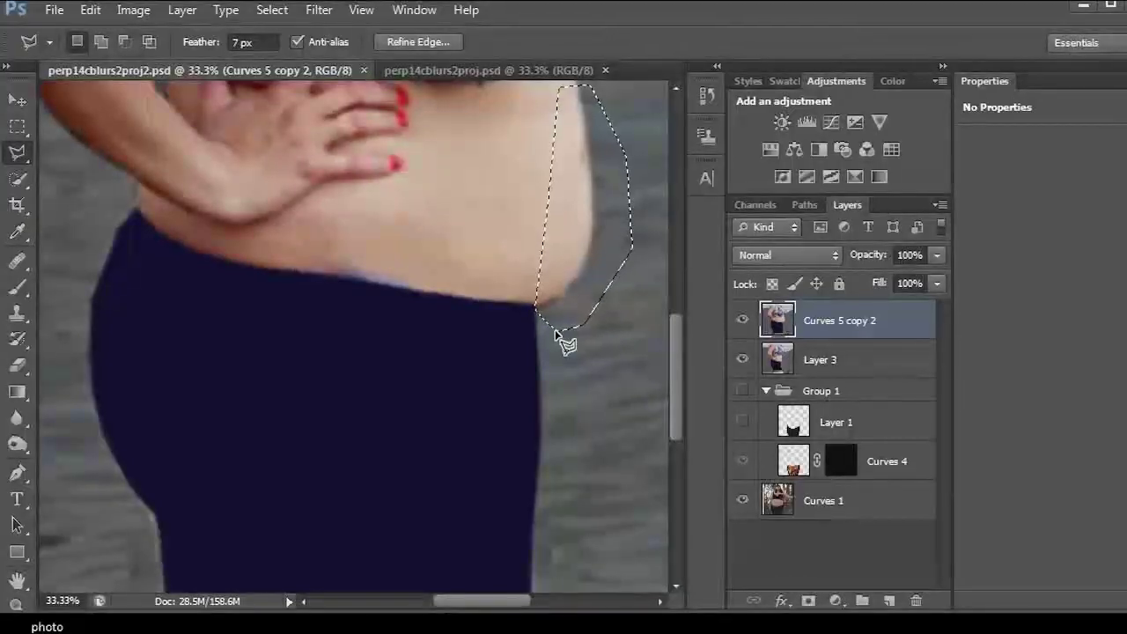
key(Delete)
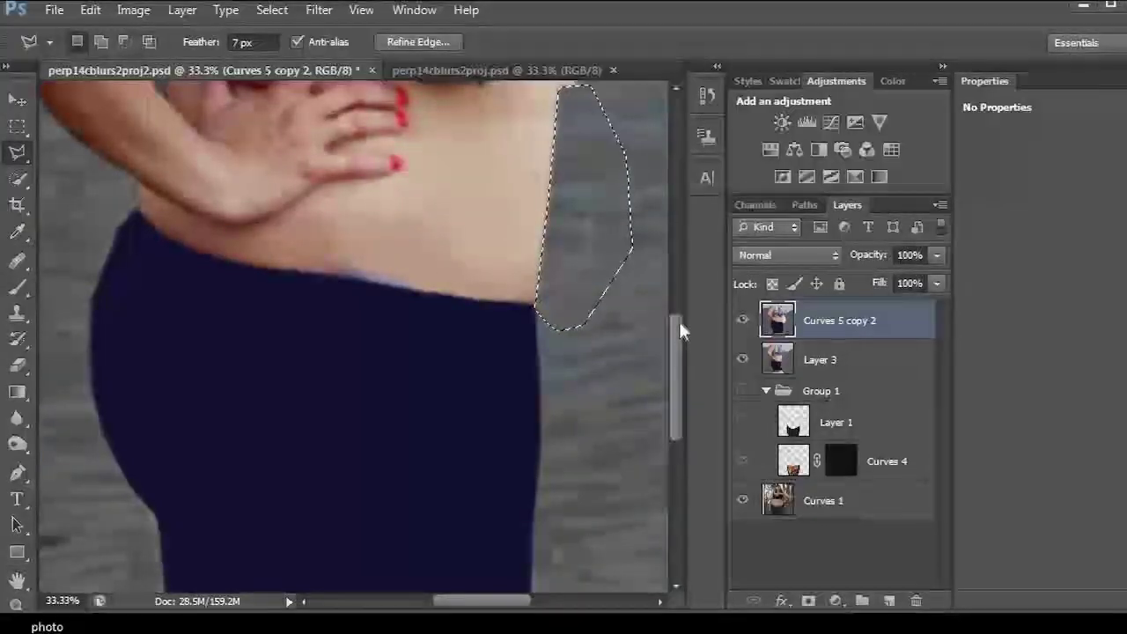
scroll(679, 321, down, 1)
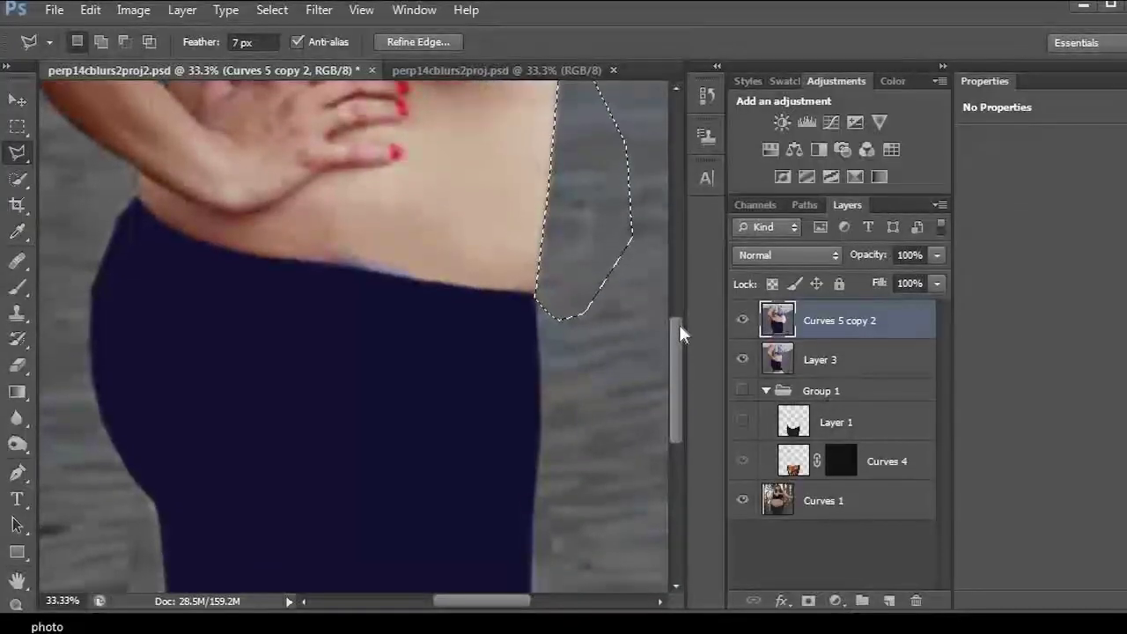
click(17, 126)
click(156, 219)
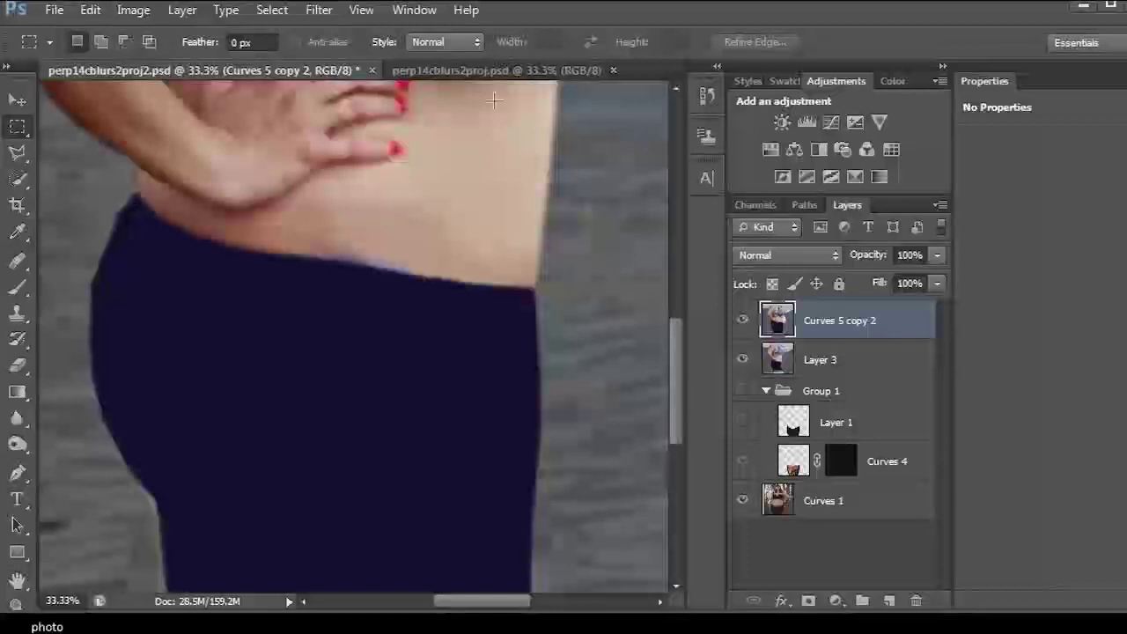
Step: Switch to the perp14cblurs2proj.psd document and duplicate its Background layer under the suggested name
click(546, 78)
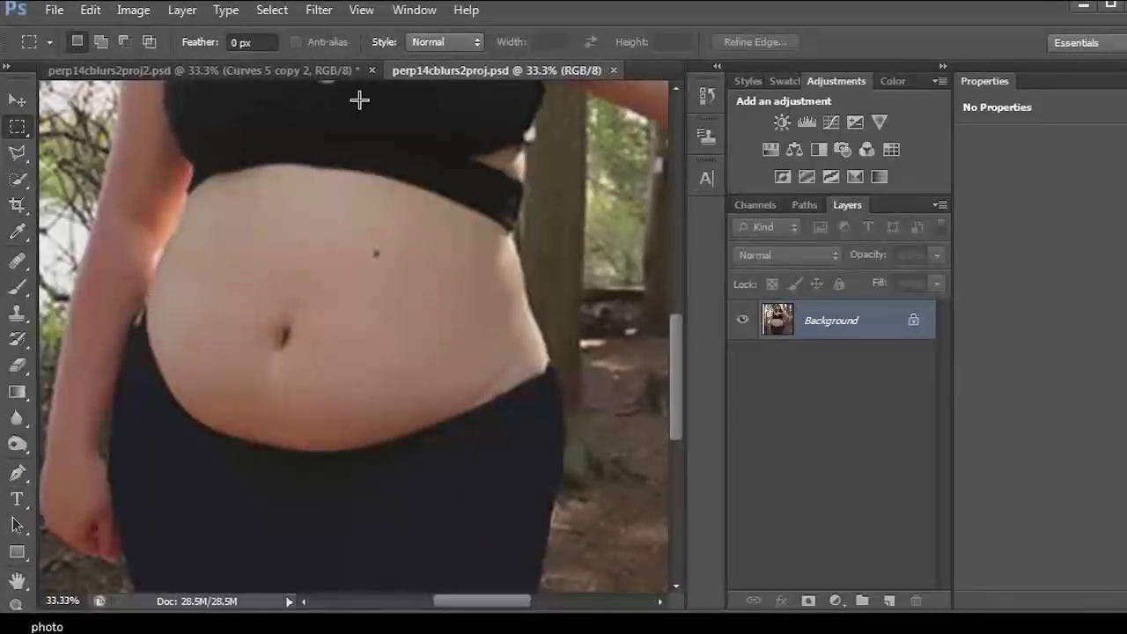
right_click(850, 326)
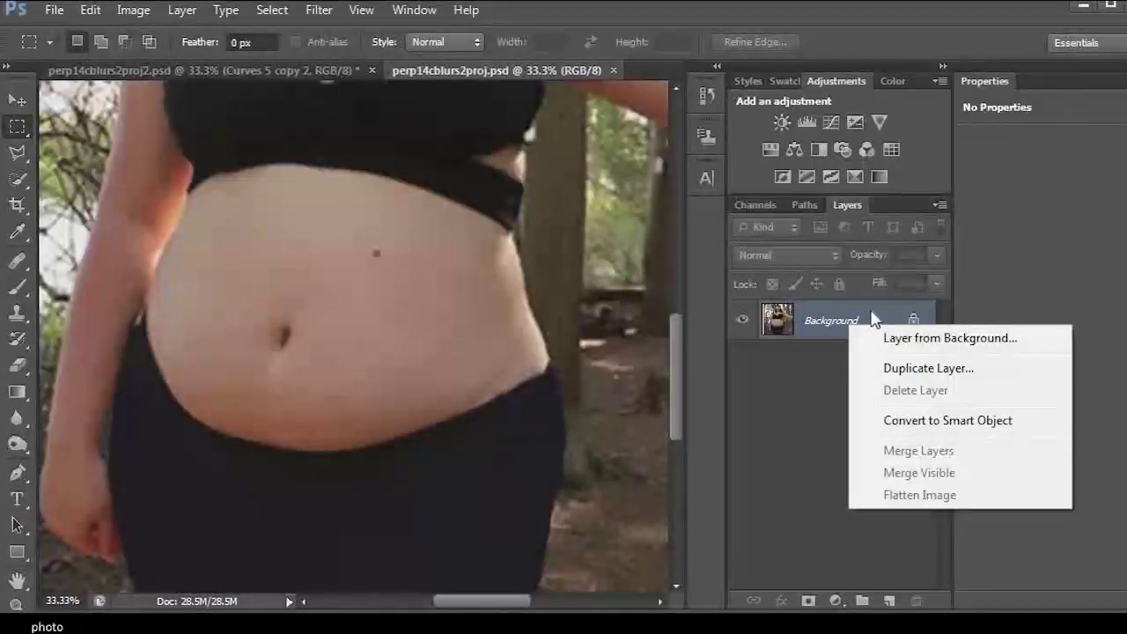
click(780, 323)
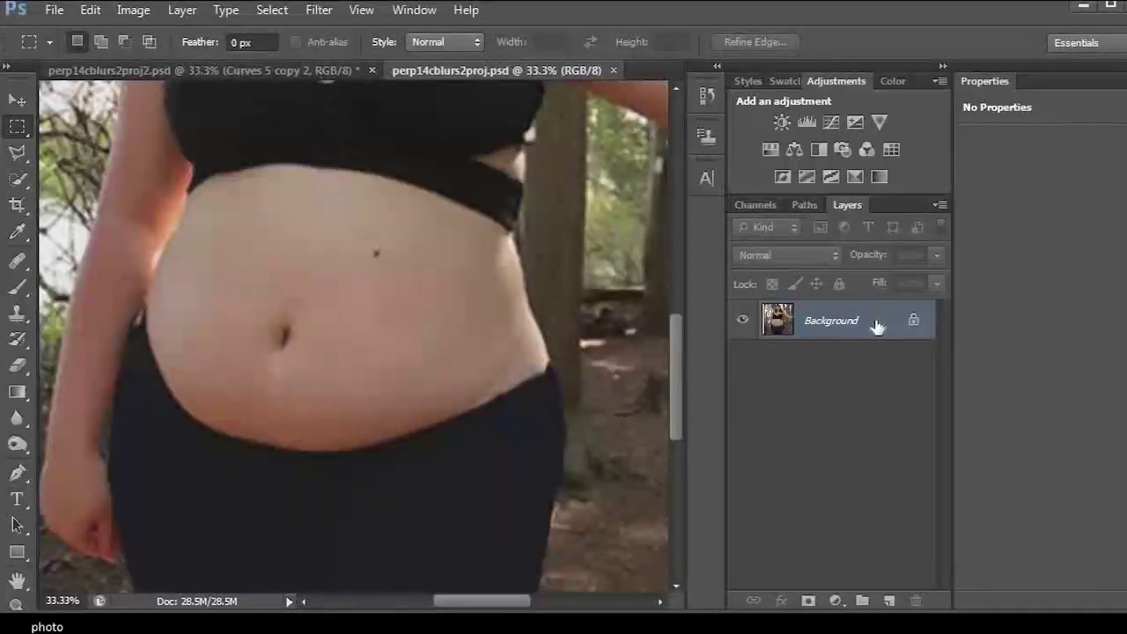
right_click(877, 329)
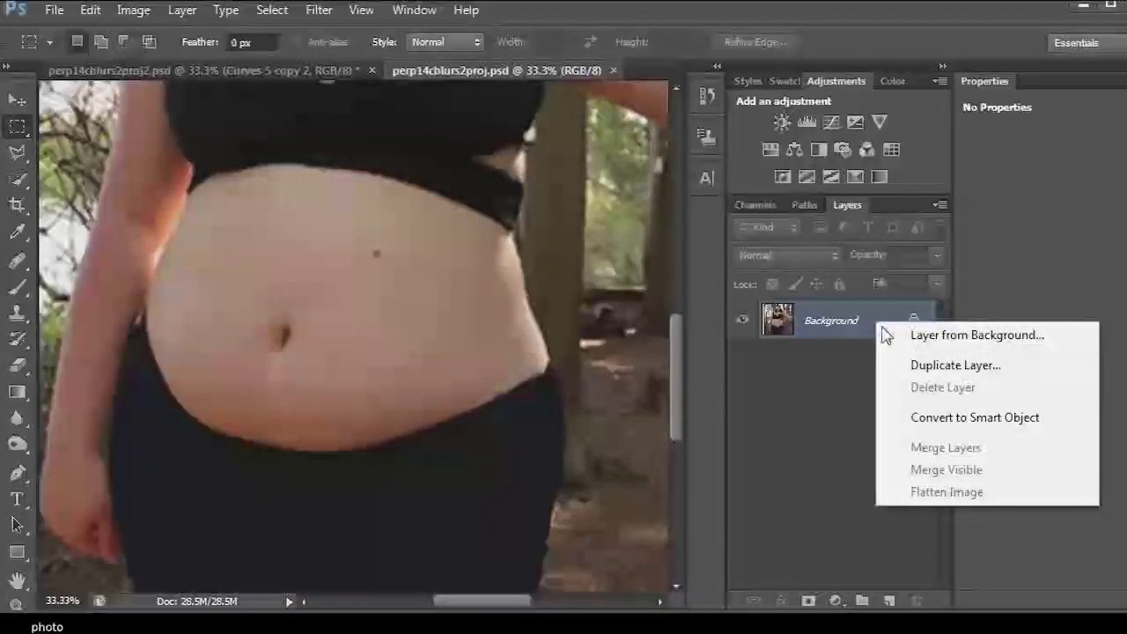
click(935, 369)
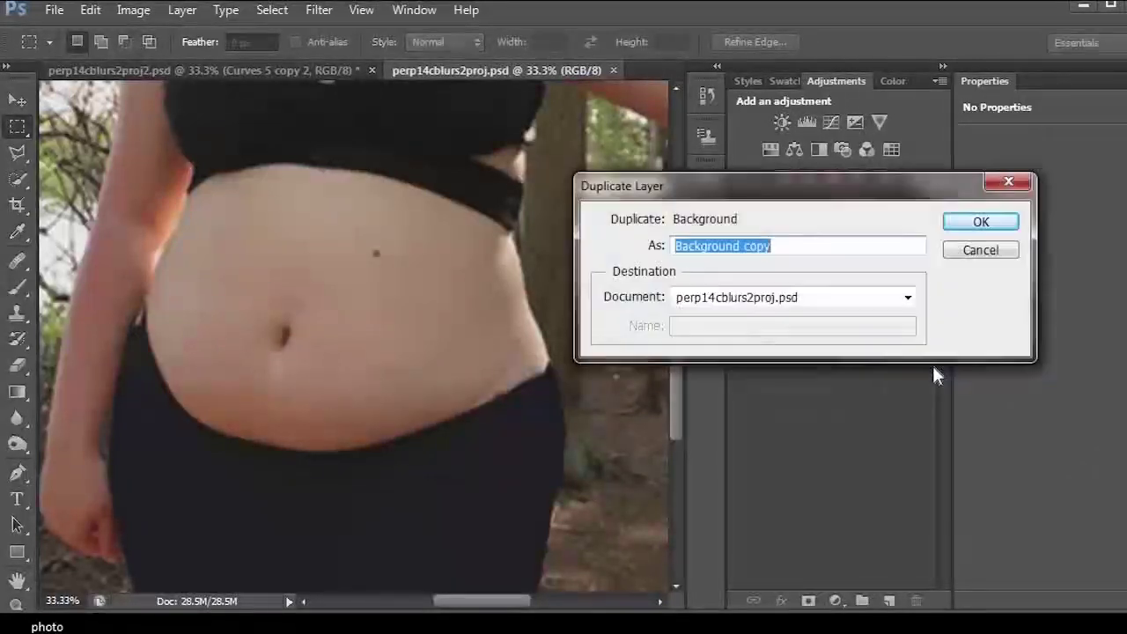
click(1004, 225)
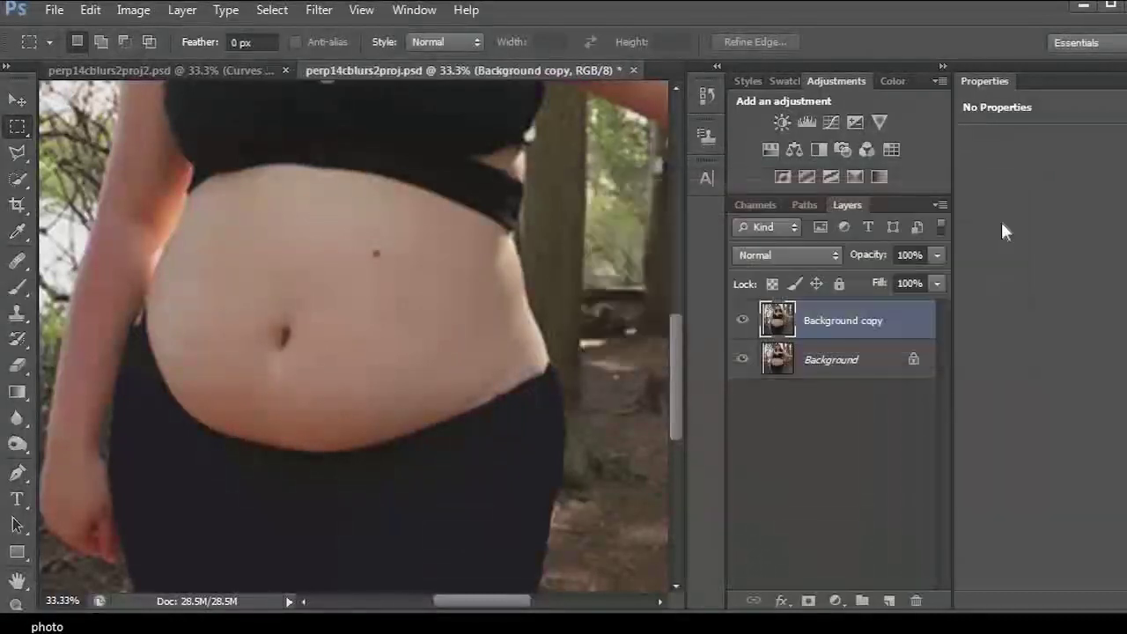
Step: Duplicate the Background copy layer within the same document, keeping the suggested name
right_click(913, 334)
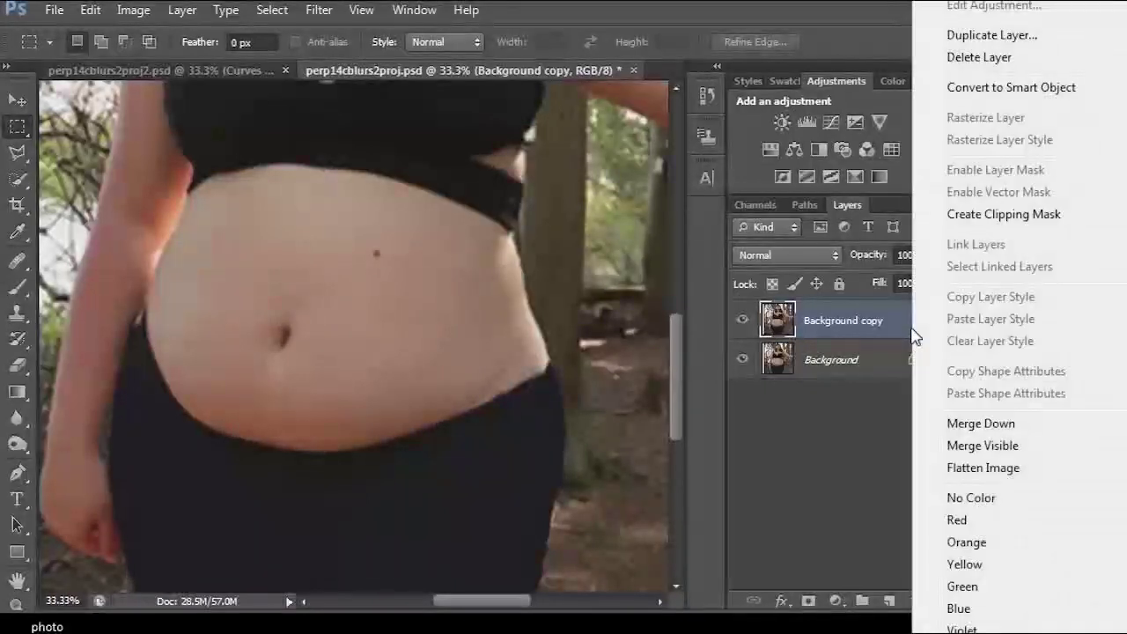
click(996, 37)
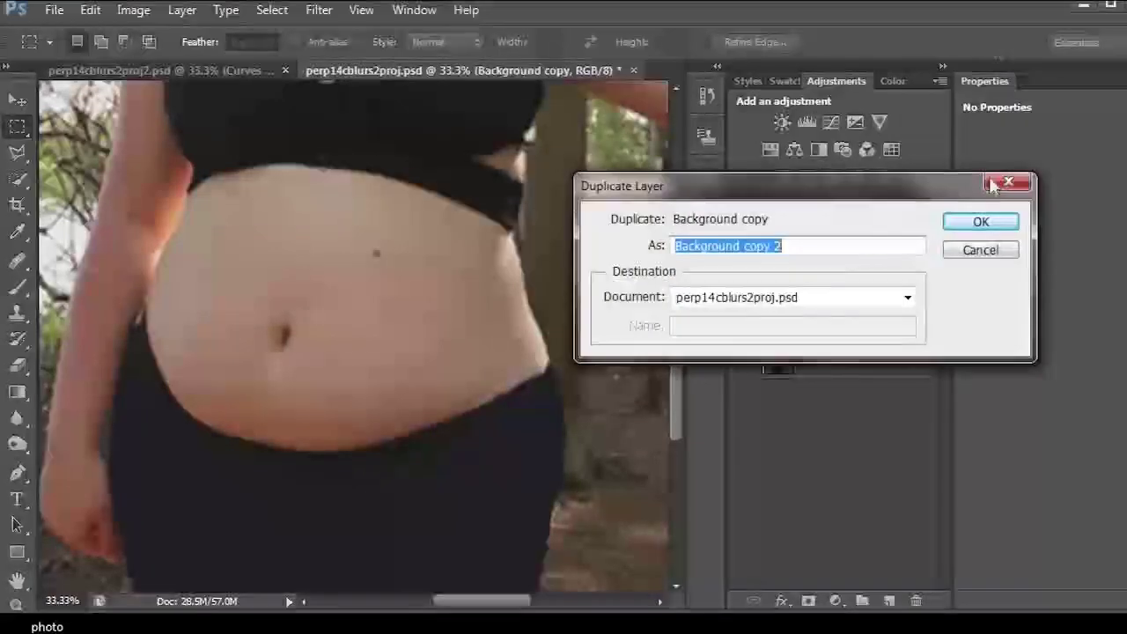
click(983, 224)
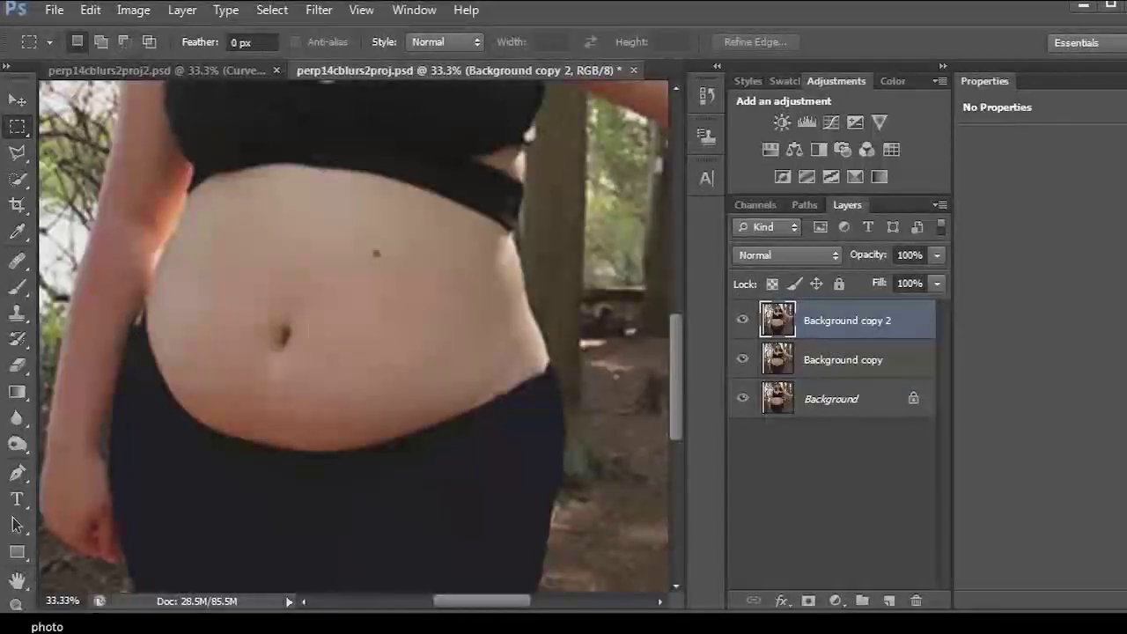
Step: Outline the lower belly and upper trousers with the Polygonal Lasso on Background copy 2 and copy that area to a new layer
click(16, 155)
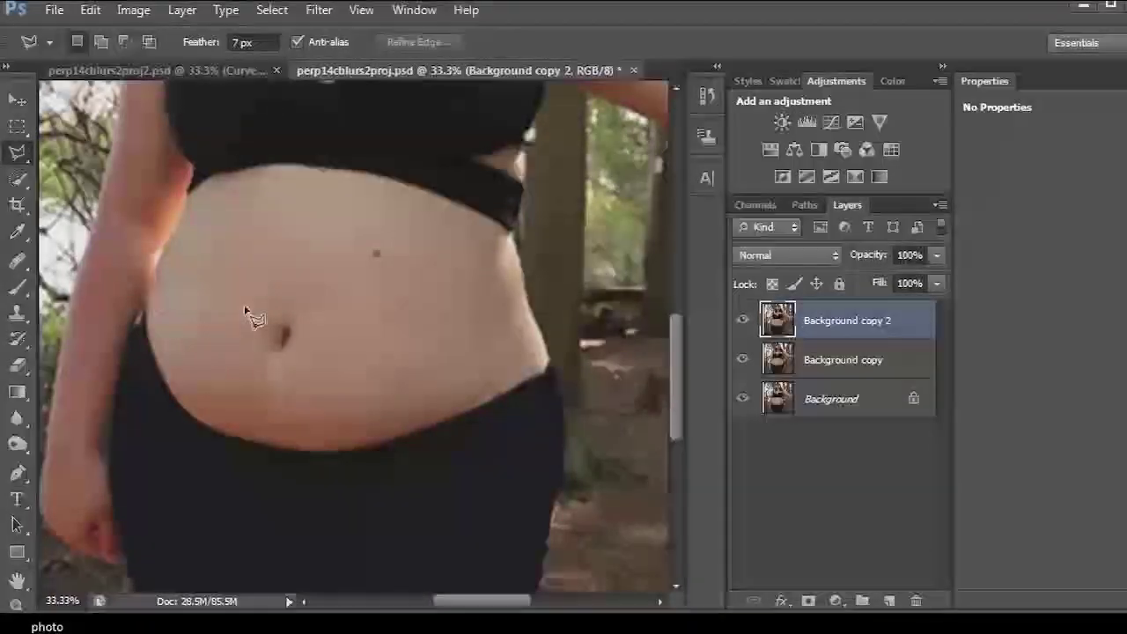
click(145, 297)
click(282, 398)
click(391, 392)
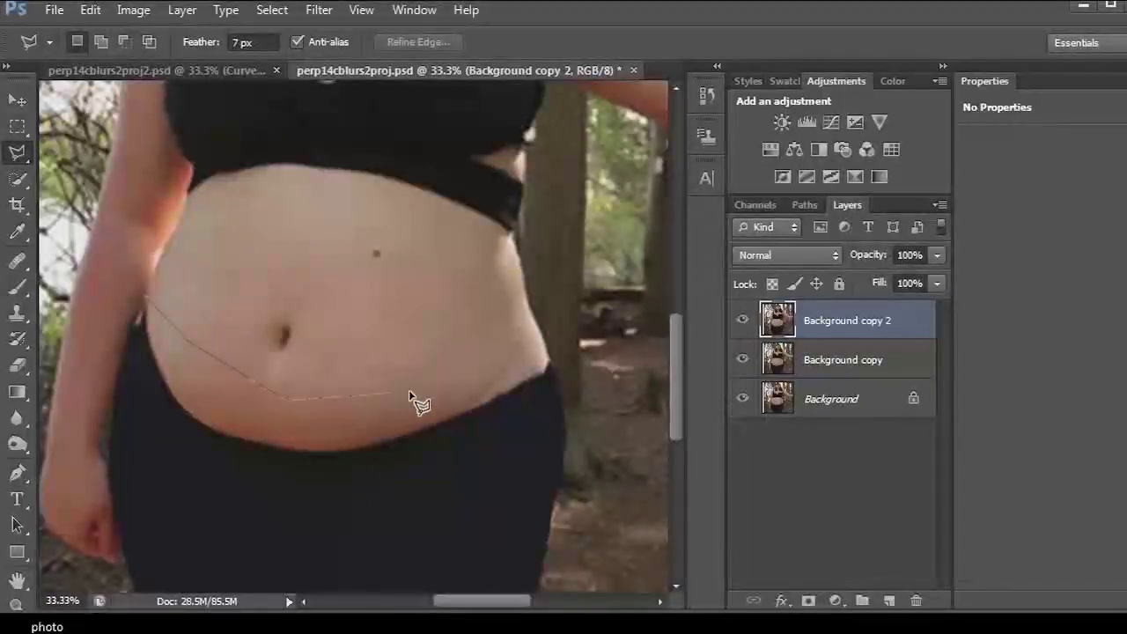
click(547, 360)
click(560, 399)
click(546, 441)
click(488, 502)
click(381, 535)
click(251, 546)
click(169, 504)
click(123, 414)
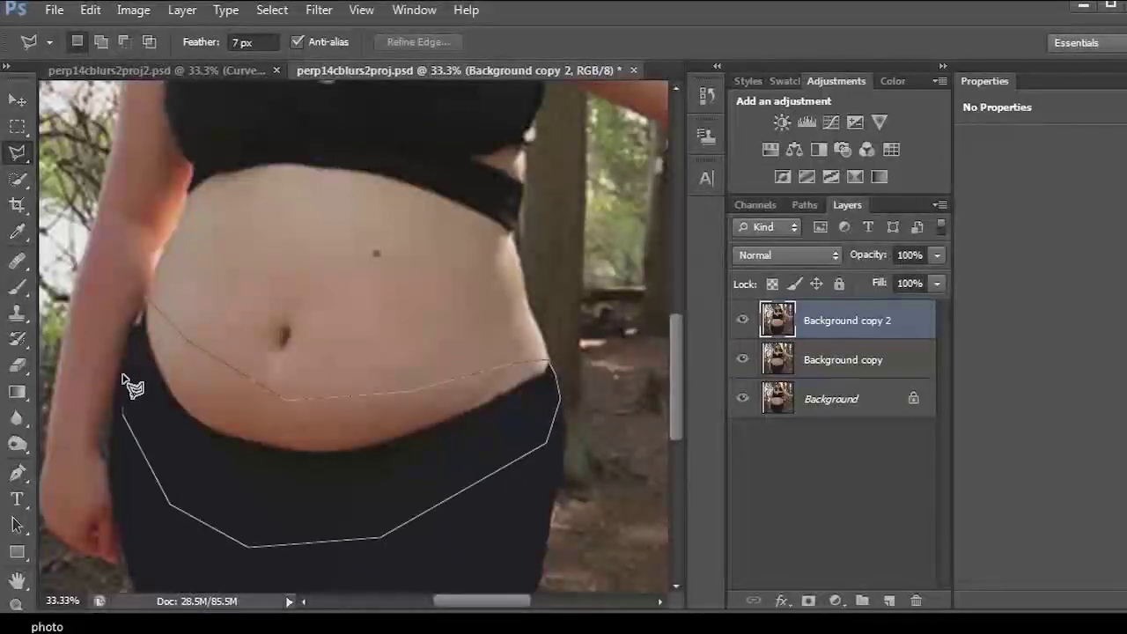
click(147, 300)
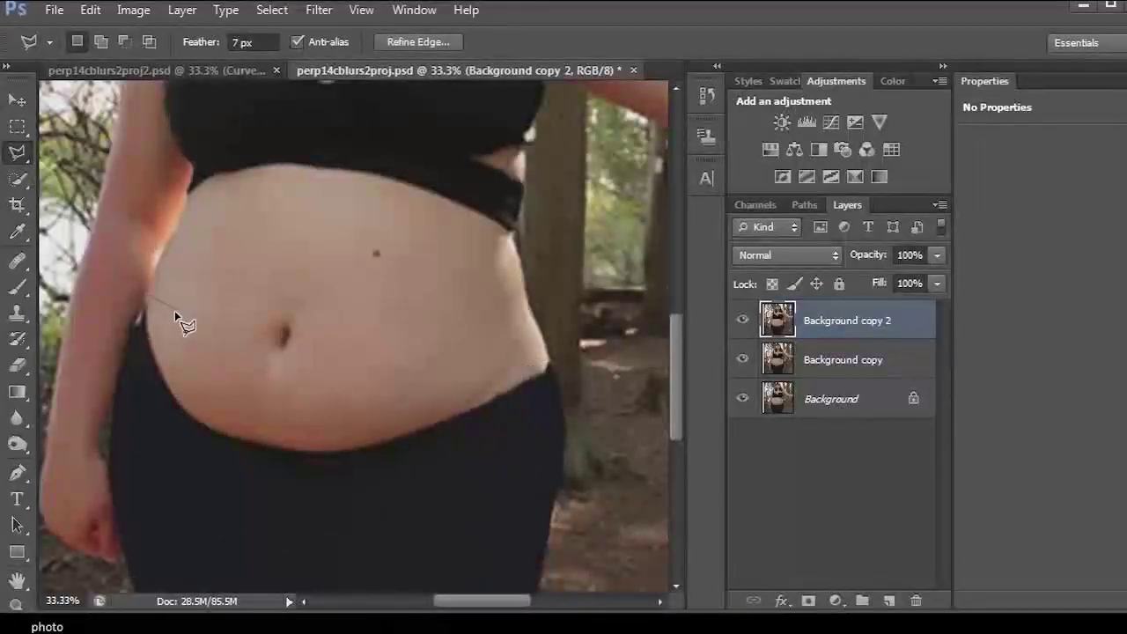
scroll(396, 325, down, 1)
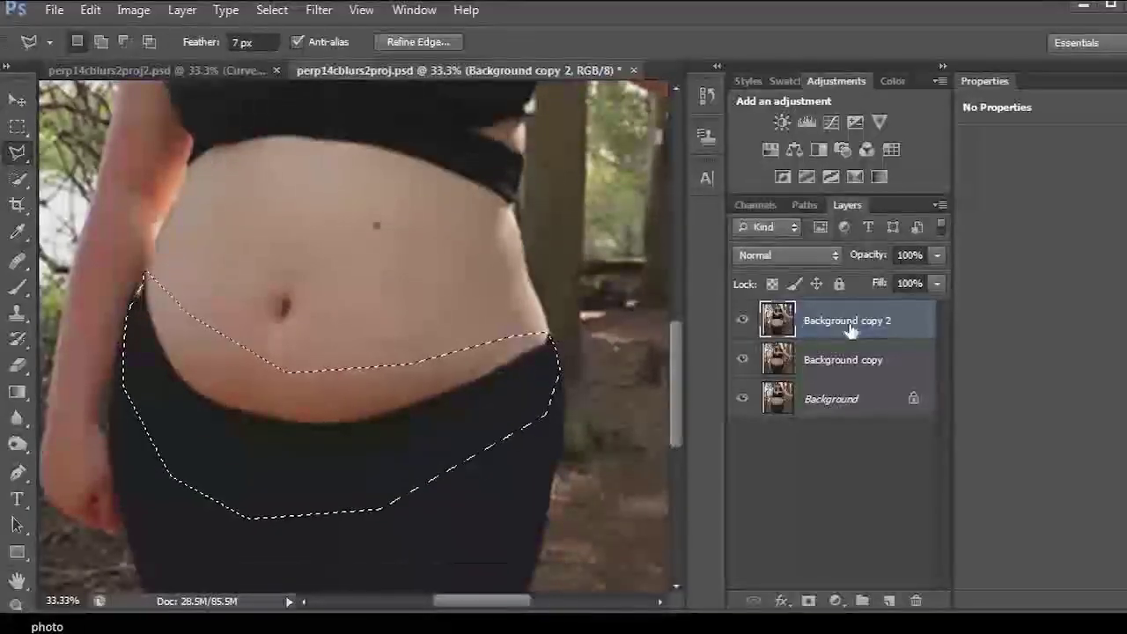
key(ctrl+j)
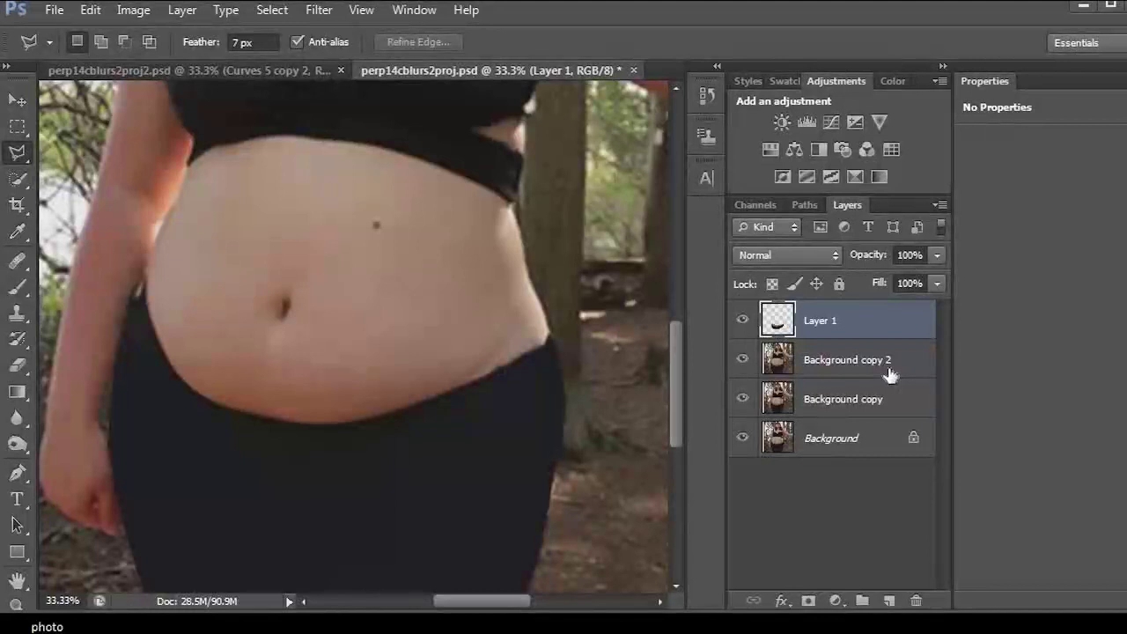
Step: Select Layer 1's pixels, squash them to about 32% height just below the navel with Free Transform, and clear the selection
right_click(774, 335)
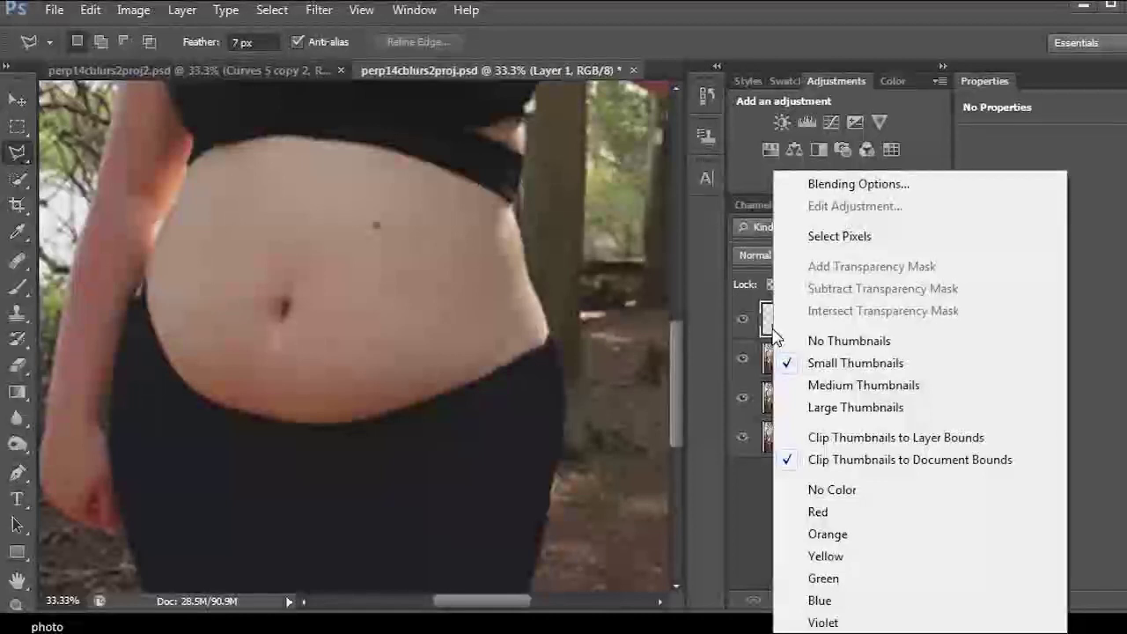
click(841, 237)
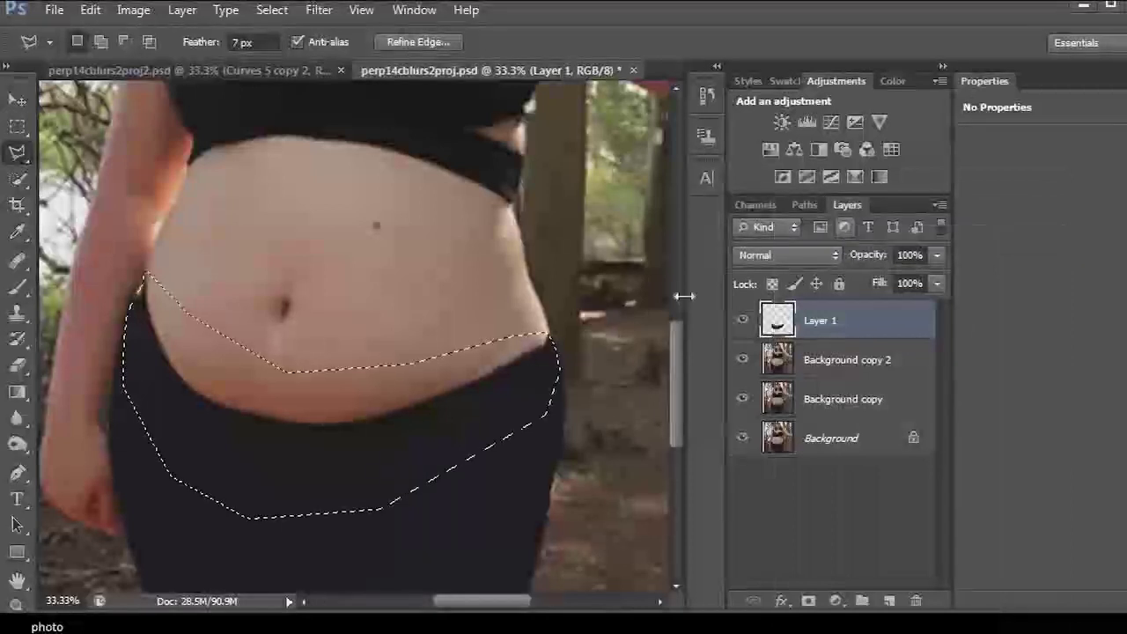
right_click(298, 415)
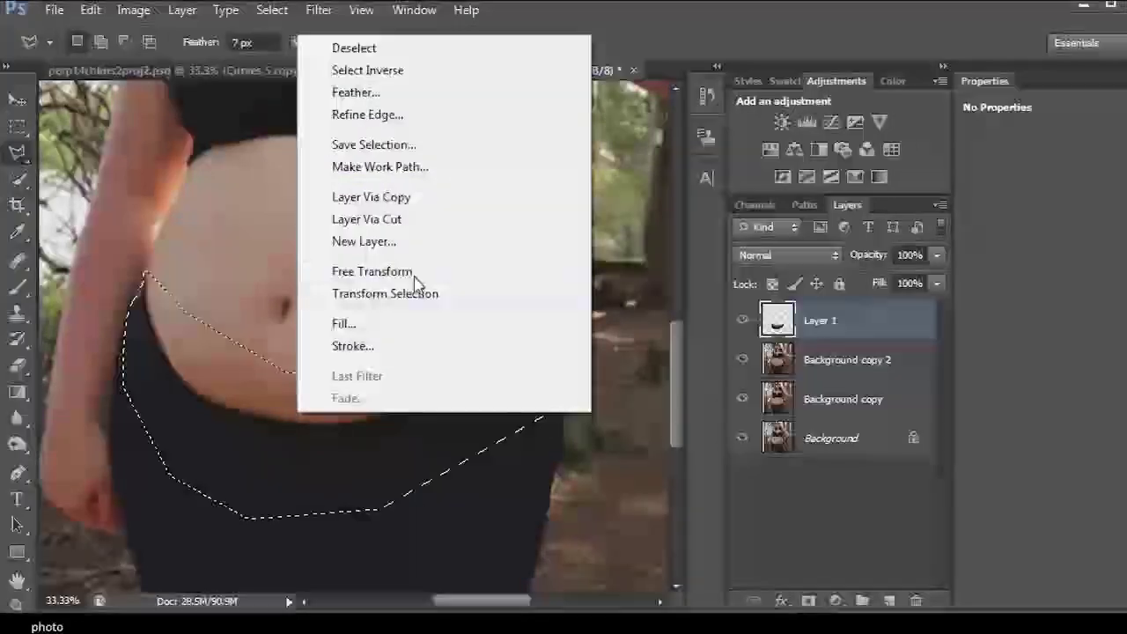
key(Escape)
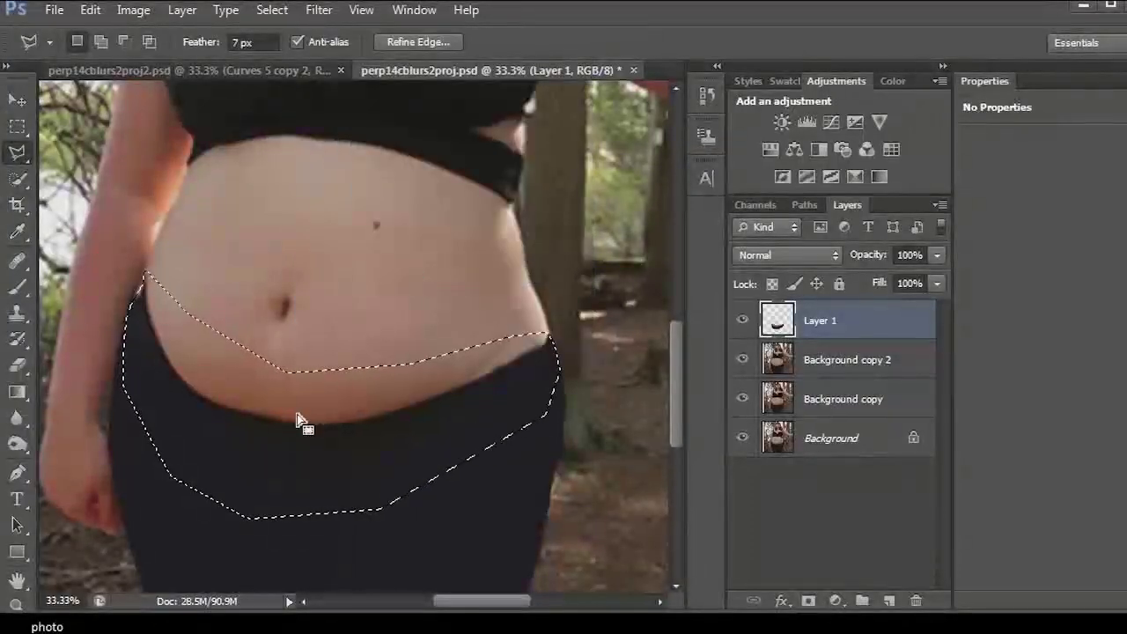
key(ctrl+t)
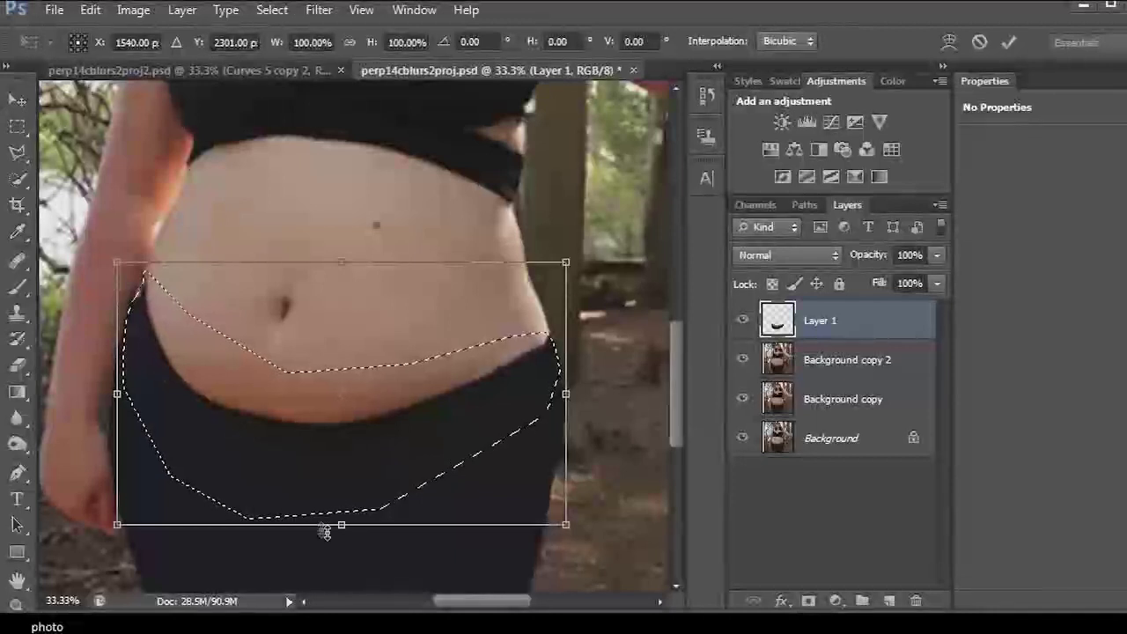
drag(342, 525, 382, 349)
drag(467, 319, 474, 331)
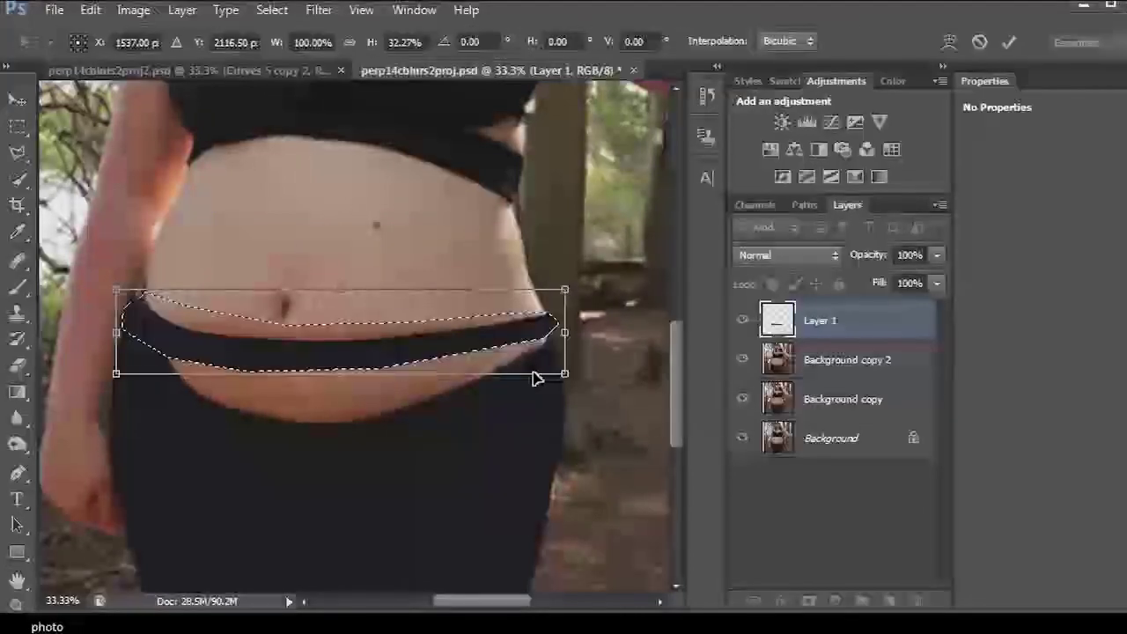
key(Return)
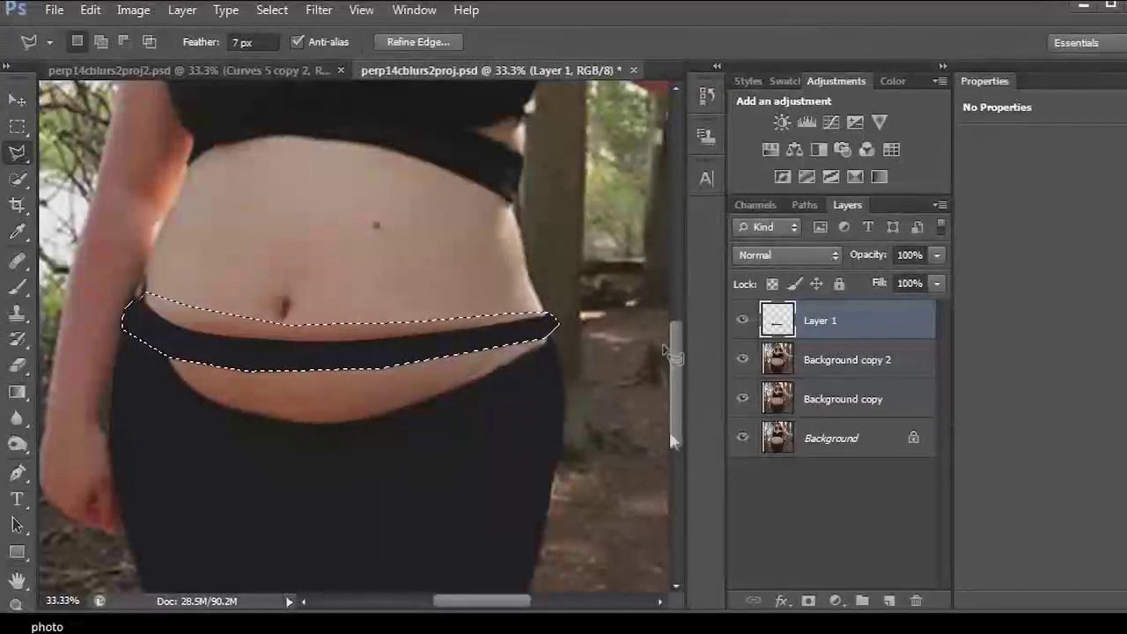
click(25, 130)
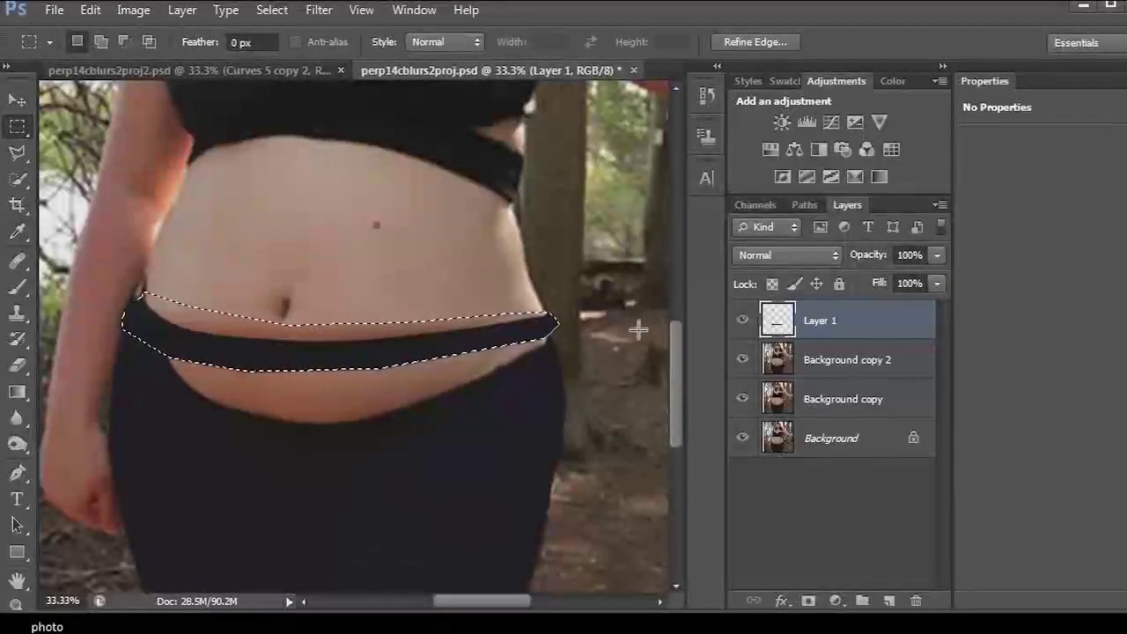
click(20, 150)
click(19, 133)
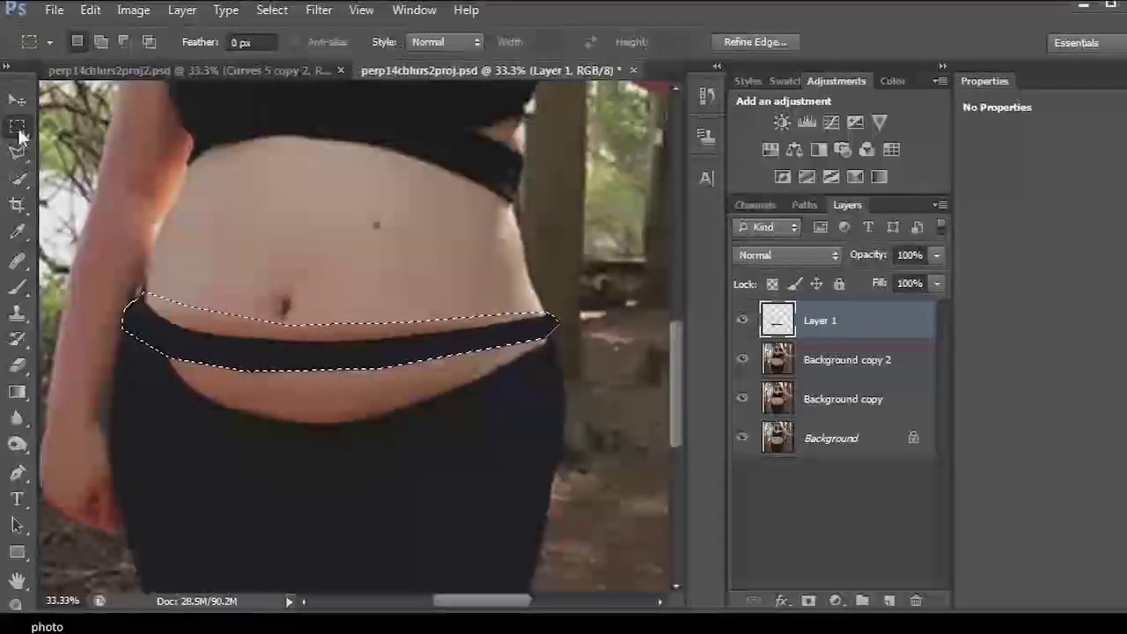
key(ctrl+d)
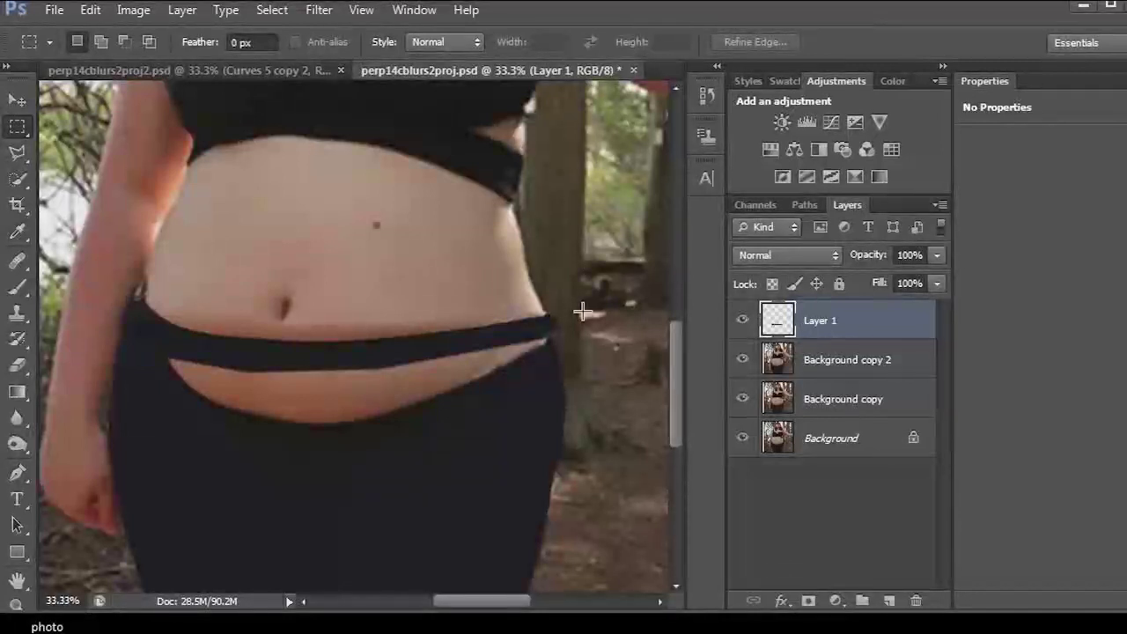
Step: Outline the lower belly and the trousers down to the thighs on Background copy 2 with the Polygonal Lasso
click(872, 367)
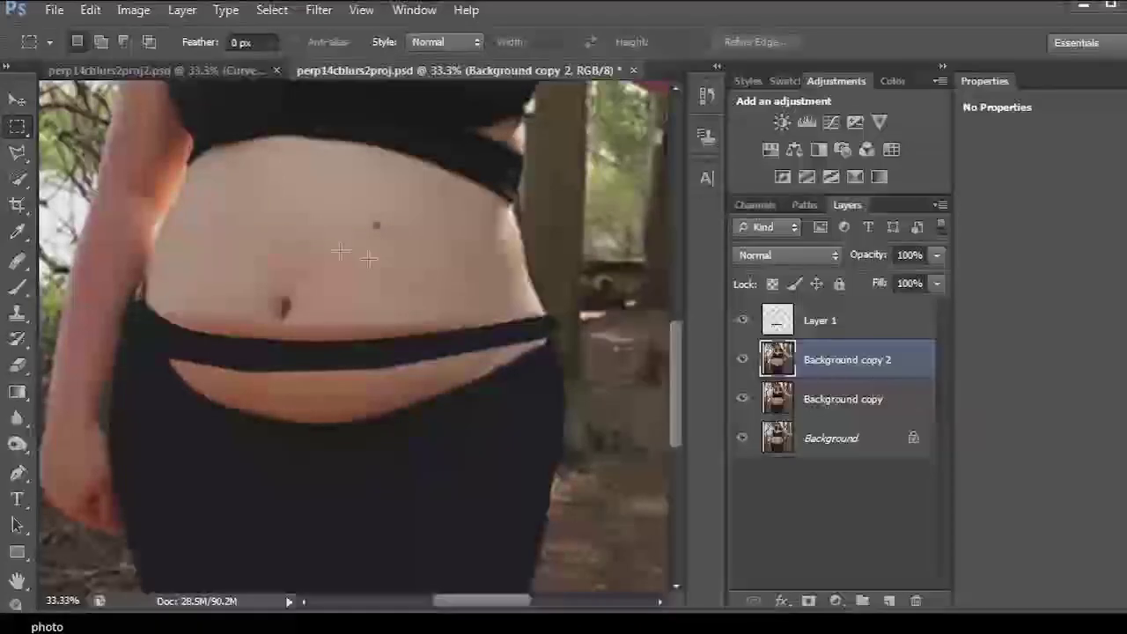
click(18, 152)
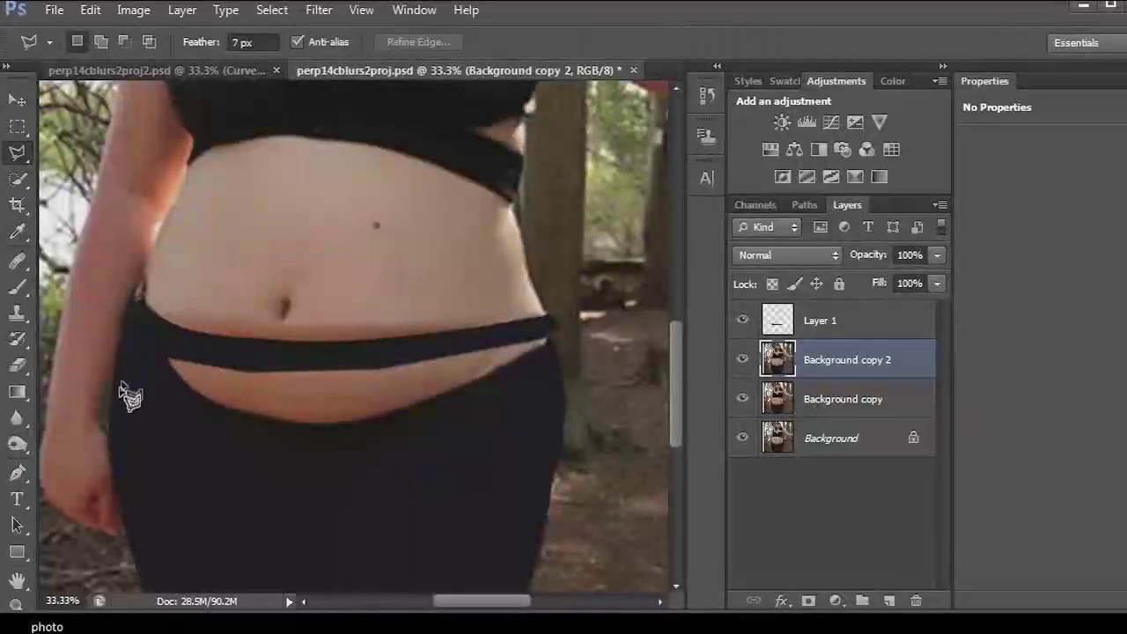
click(106, 431)
click(130, 295)
click(236, 269)
click(528, 331)
click(563, 350)
click(571, 380)
click(571, 476)
click(557, 530)
click(540, 558)
click(506, 575)
click(450, 588)
click(154, 609)
click(101, 511)
click(107, 431)
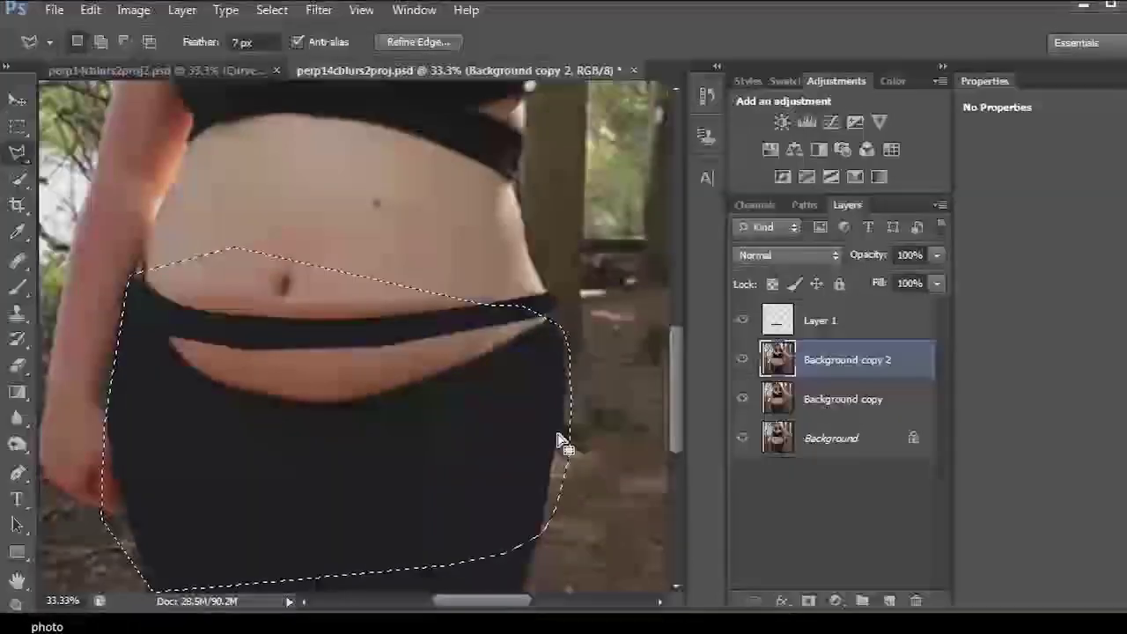
Step: Stretch the outlined area of Background copy 2 upward to about 138% height with Free Transform and clear the selection
right_click(468, 430)
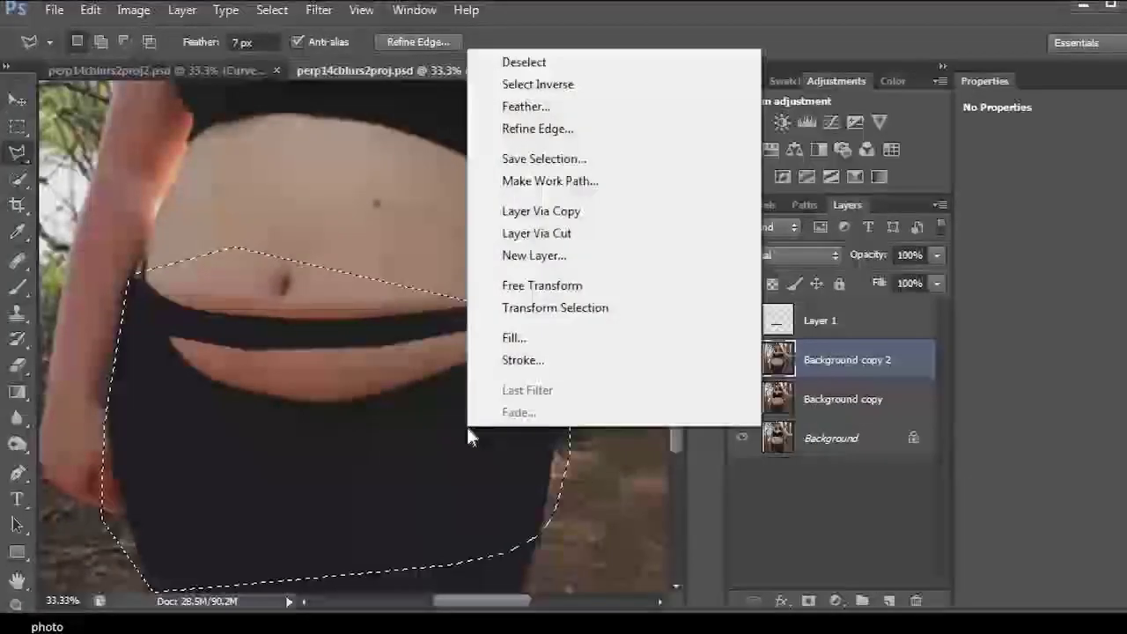
click(581, 290)
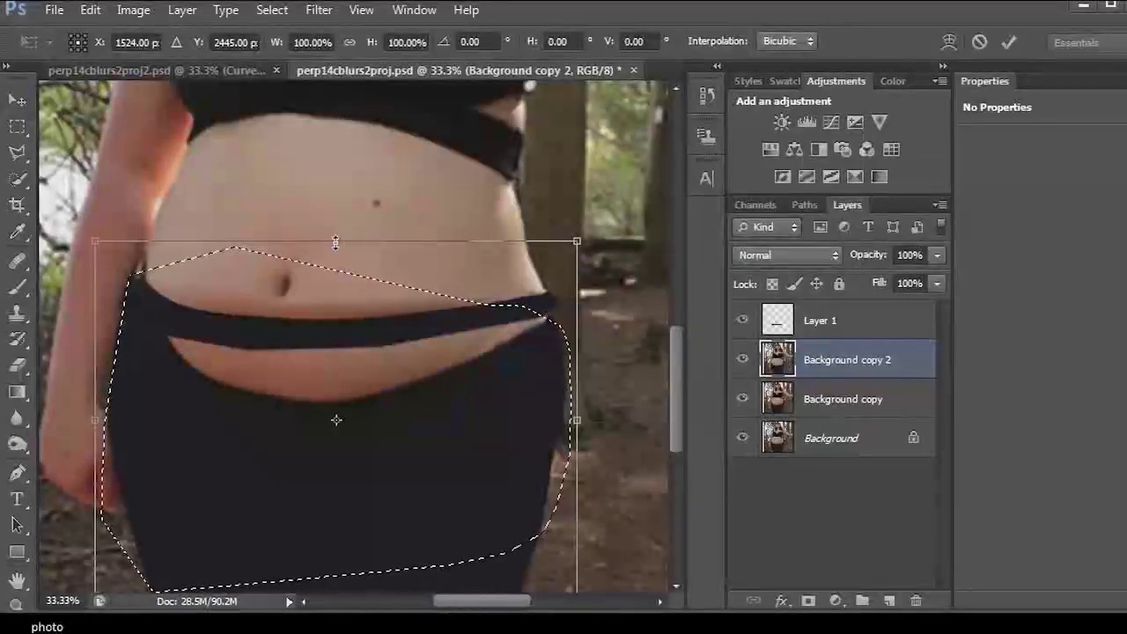
drag(338, 216, 350, 112)
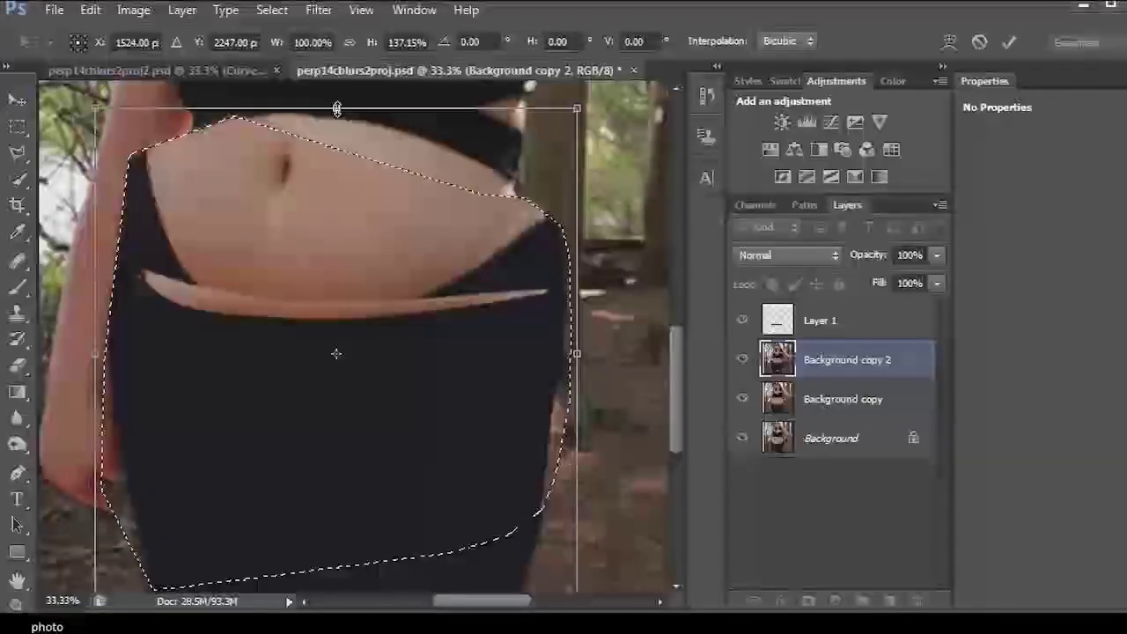
drag(337, 109, 337, 108)
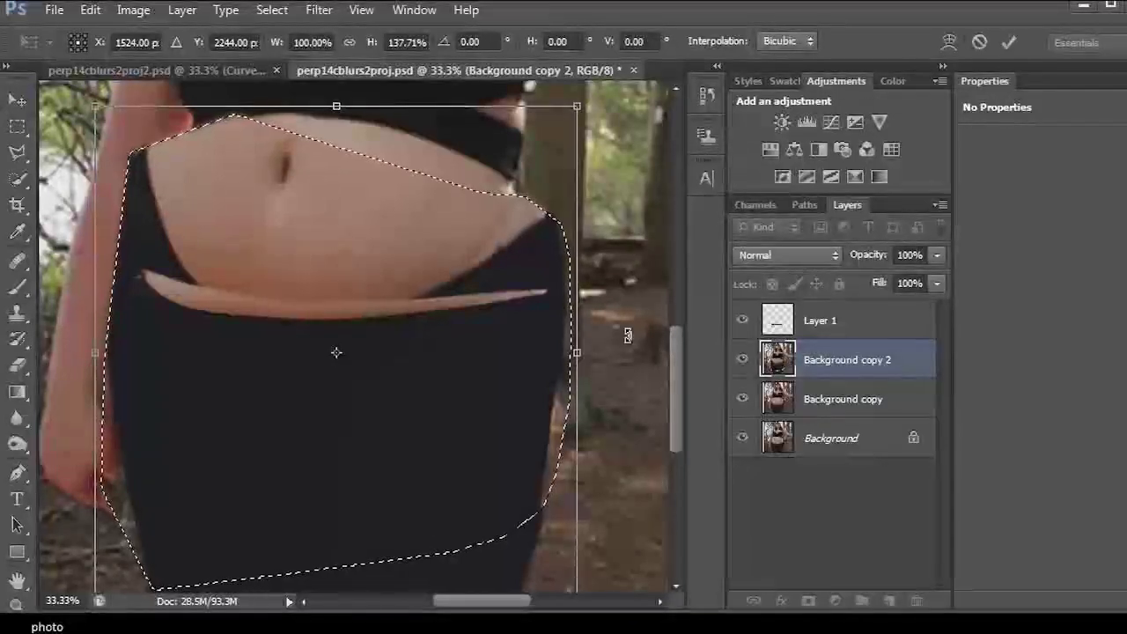
key(Return)
click(29, 129)
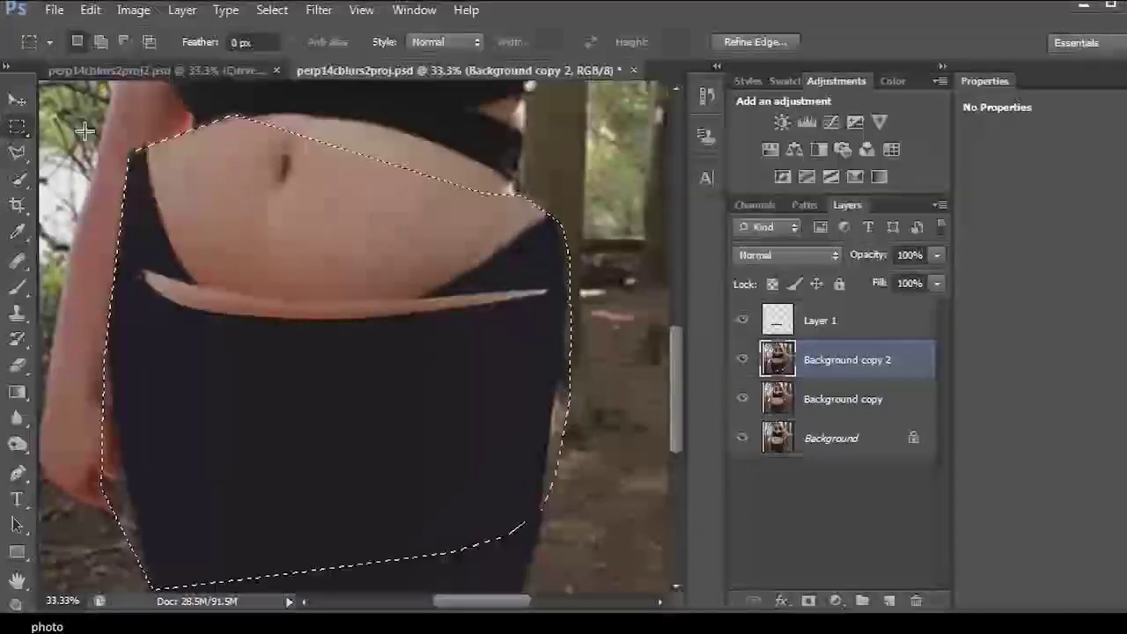
key(ctrl+d)
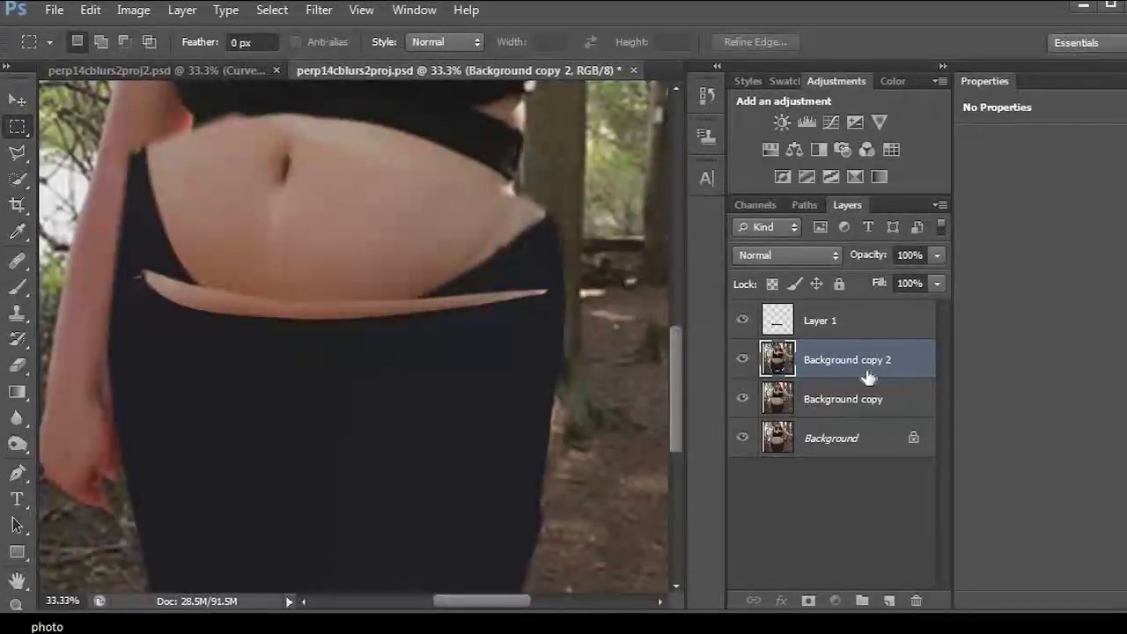
Step: Move Background copy 2 beneath Background copy, and set up the Eraser for Background copy with 100% flow and size 125
drag(868, 377, 870, 409)
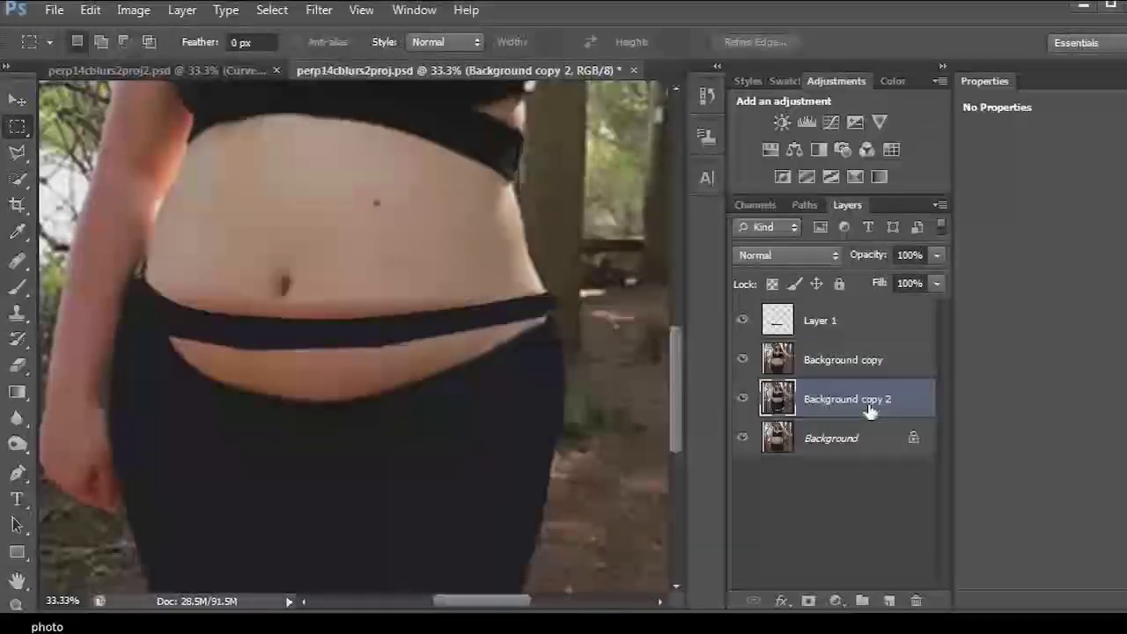
click(849, 363)
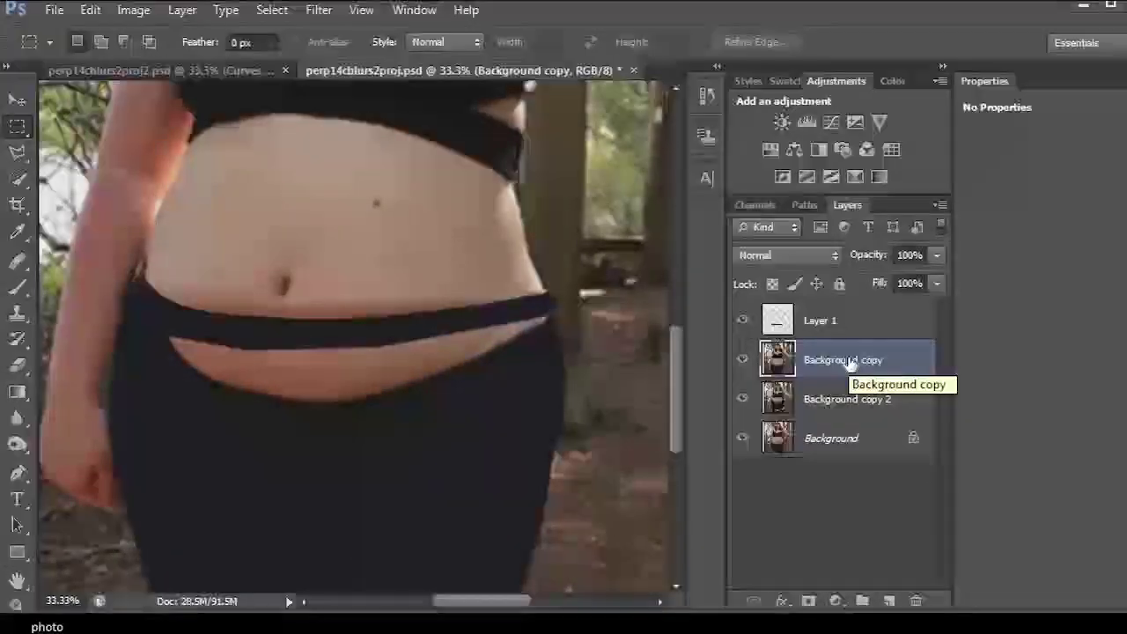
click(19, 368)
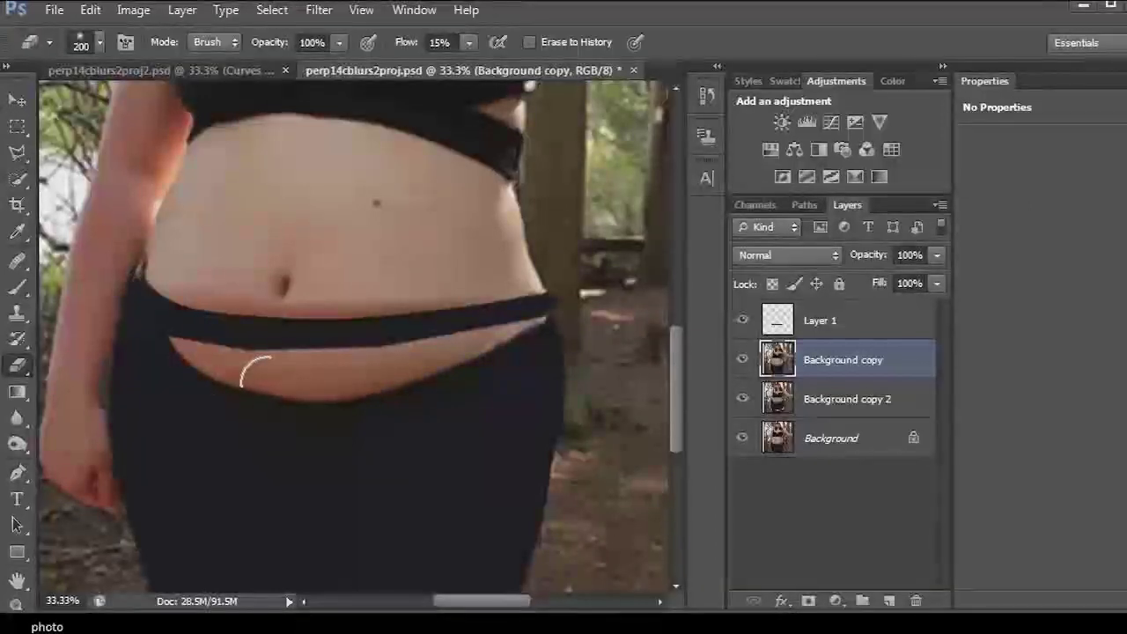
click(468, 43)
drag(468, 65, 565, 74)
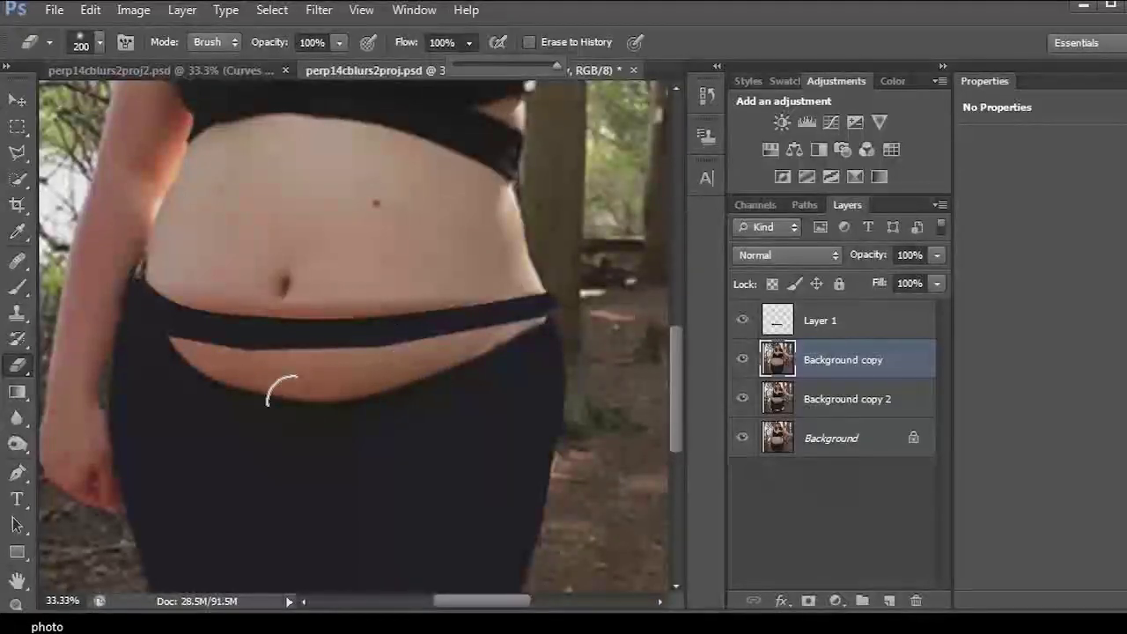
key(bracketleft)
key(bracketleft)
key(bracketleft)
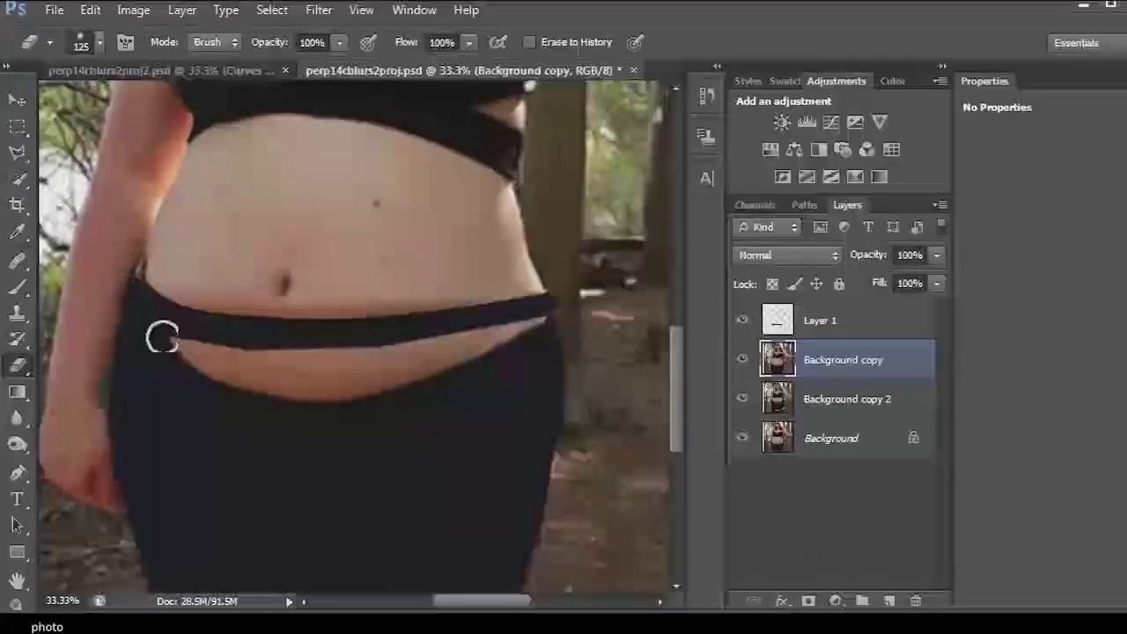
Step: Erase the exposed strip of skin below the waistband on Background copy, varying the brush between sizes 90 and 125
mouse_move(187, 359)
mouse_down()
mouse_move(171, 342)
mouse_move(206, 365)
mouse_move(221, 349)
mouse_move(265, 361)
mouse_move(519, 330)
mouse_up()
key(bracketleft)
key(bracketleft)
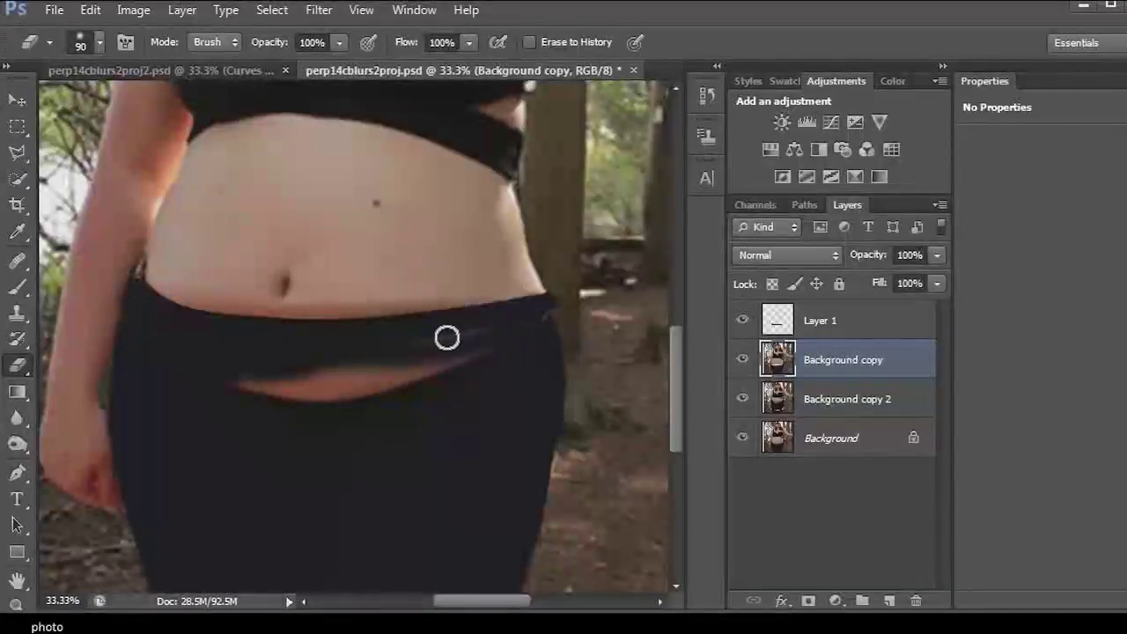
mouse_move(445, 344)
mouse_down()
mouse_move(478, 362)
mouse_move(430, 368)
mouse_move(396, 352)
mouse_move(343, 370)
mouse_move(371, 368)
mouse_move(244, 382)
mouse_move(332, 395)
mouse_move(291, 400)
mouse_move(412, 384)
mouse_up()
key(bracketright)
key(bracketright)
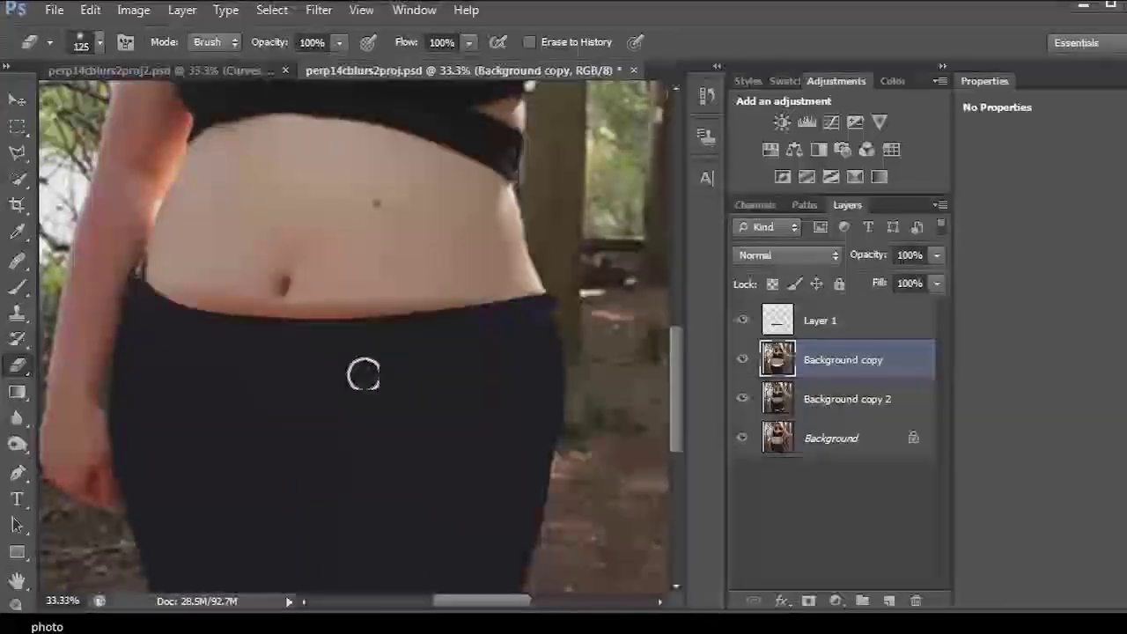
drag(284, 364, 487, 440)
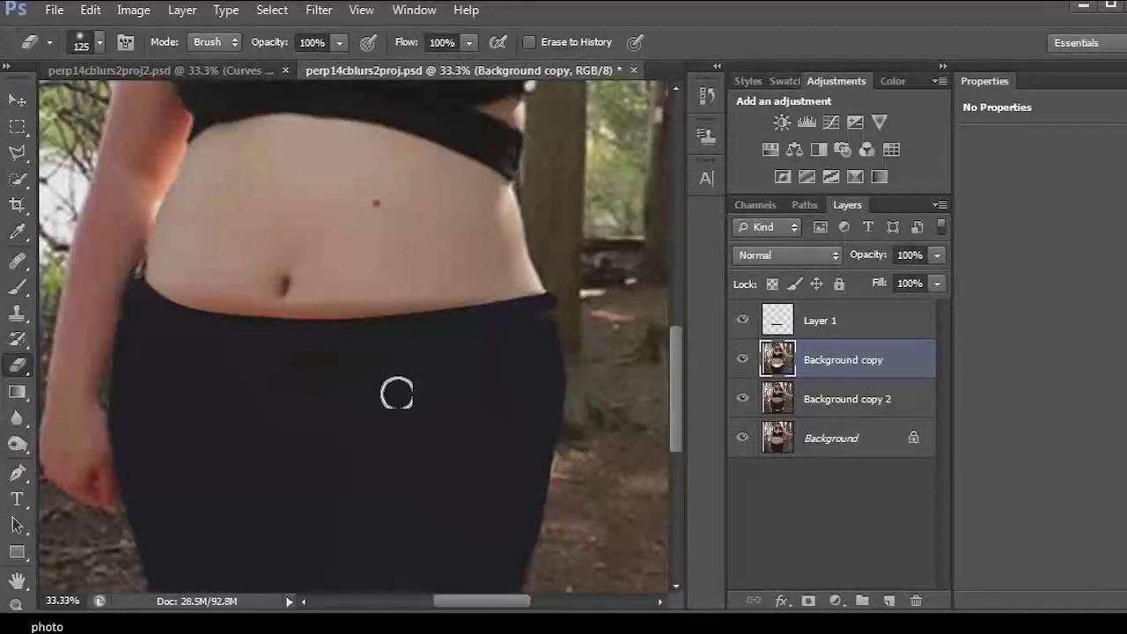
Step: Clean up the leftover marks along the trousers' waistband on Background copy, reducing the Eraser to size 45
key(bracketleft)
key(bracketleft)
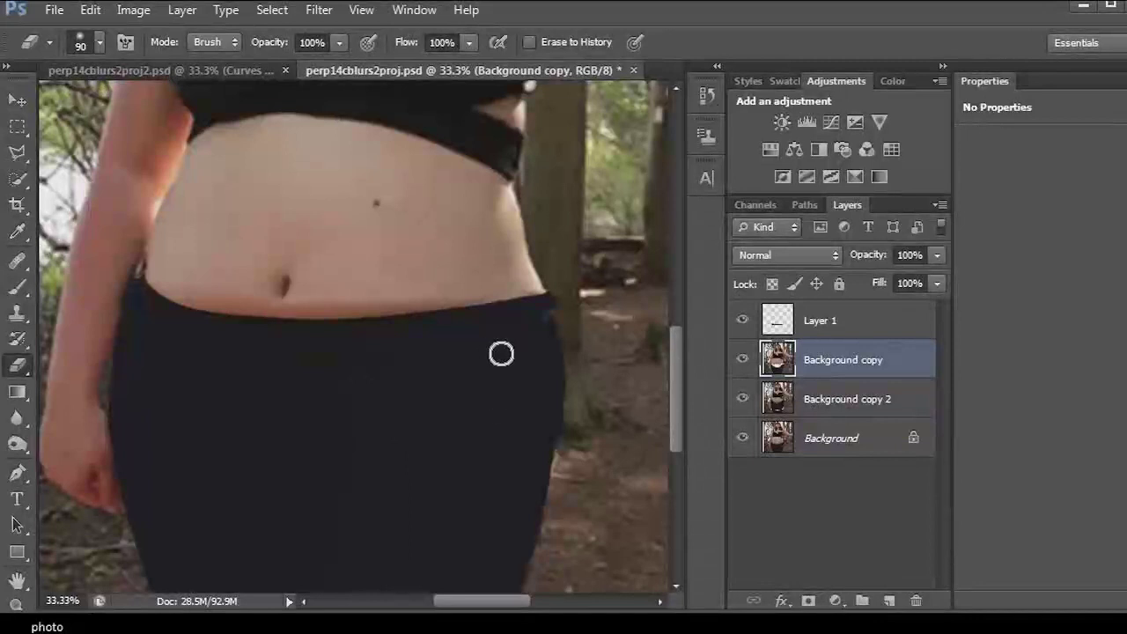
key(bracketleft)
key(bracketleft)
key(bracketleft)
key(bracketleft)
key(bracketleft)
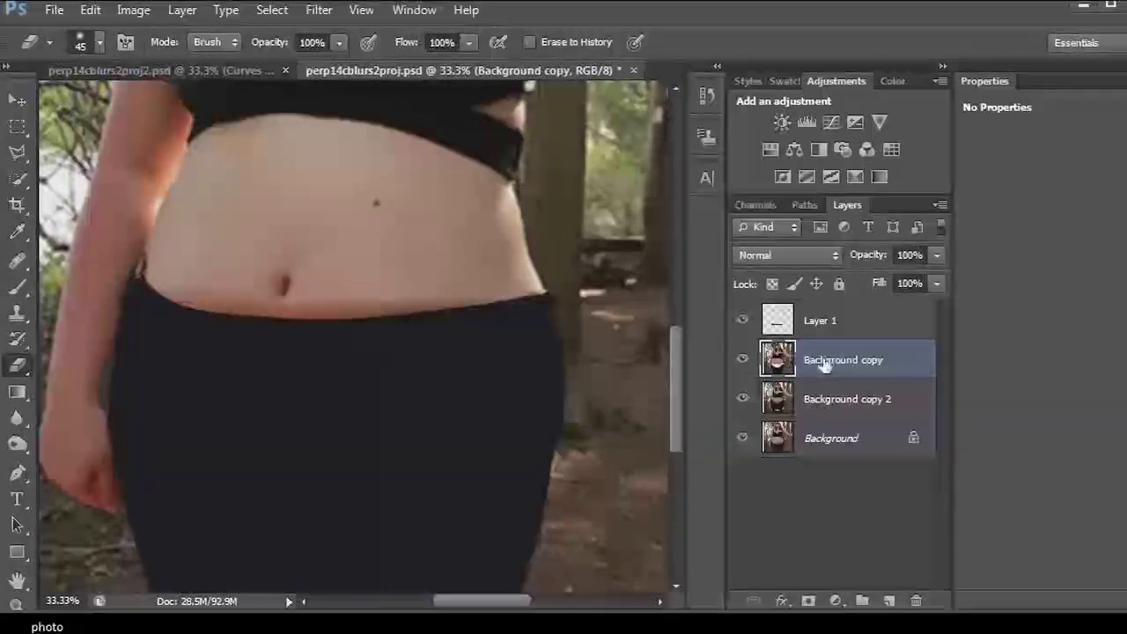
Step: Make Layer 1 active and set the Eraser size to 60
click(843, 327)
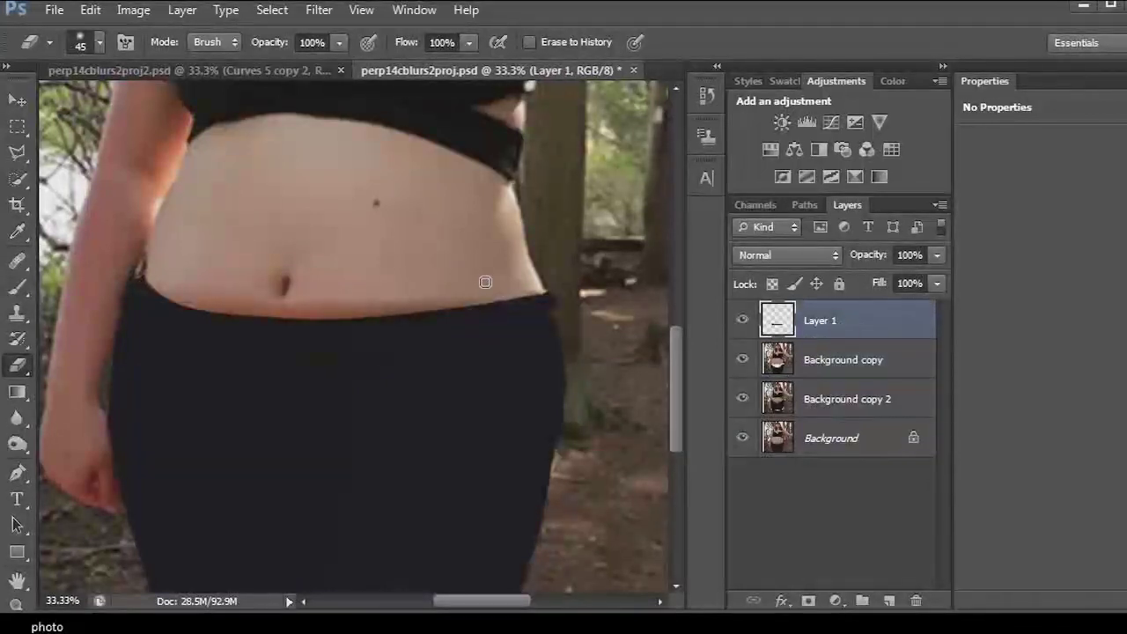
key(bracketright)
key(bracketright)
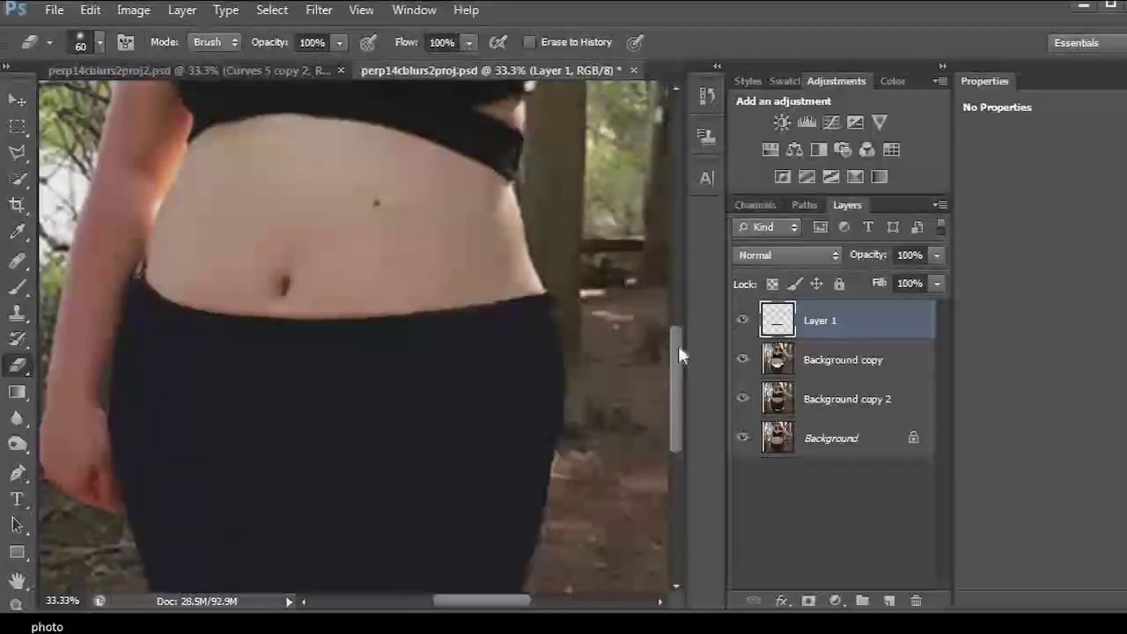
drag(678, 347, 678, 349)
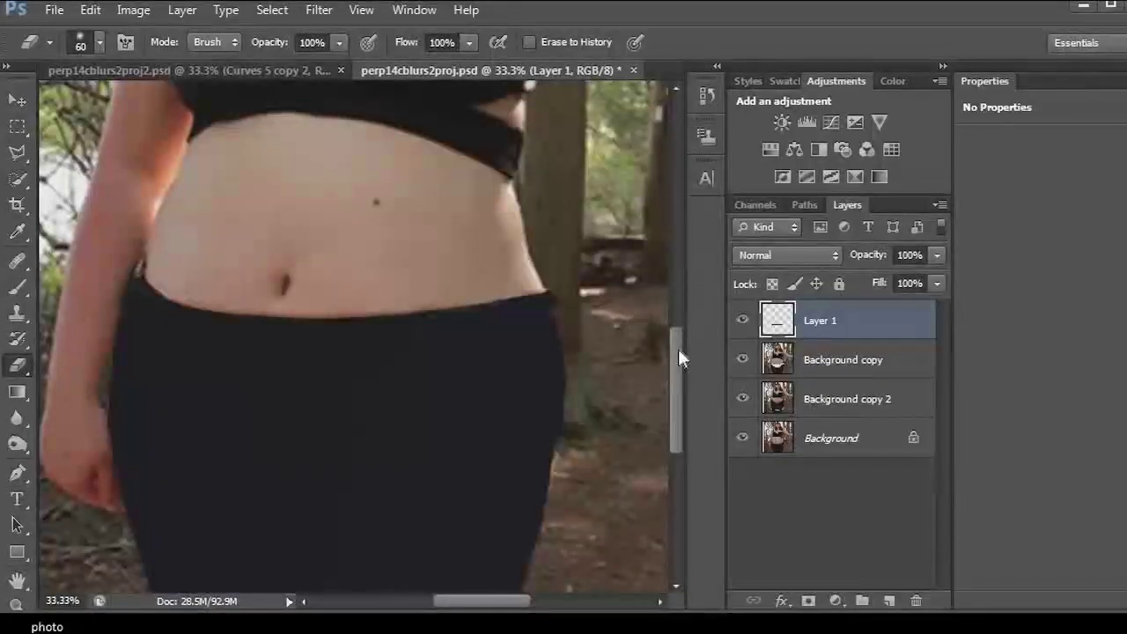
Step: Outline the navel on Background copy with the Polygonal Lasso and copy it to a new layer
click(833, 369)
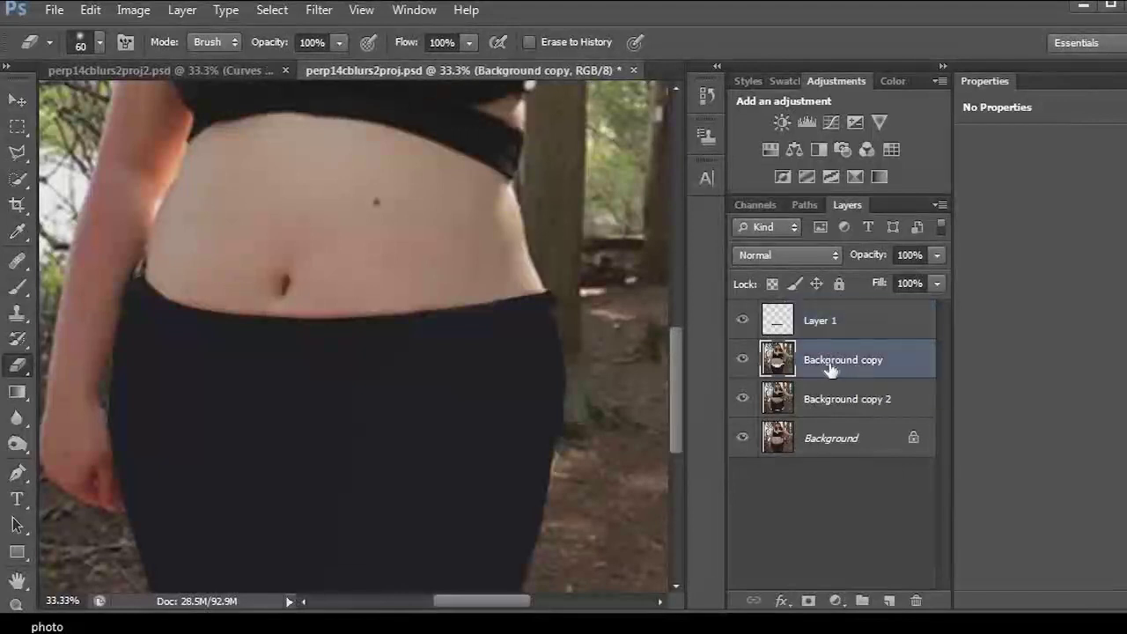
click(18, 151)
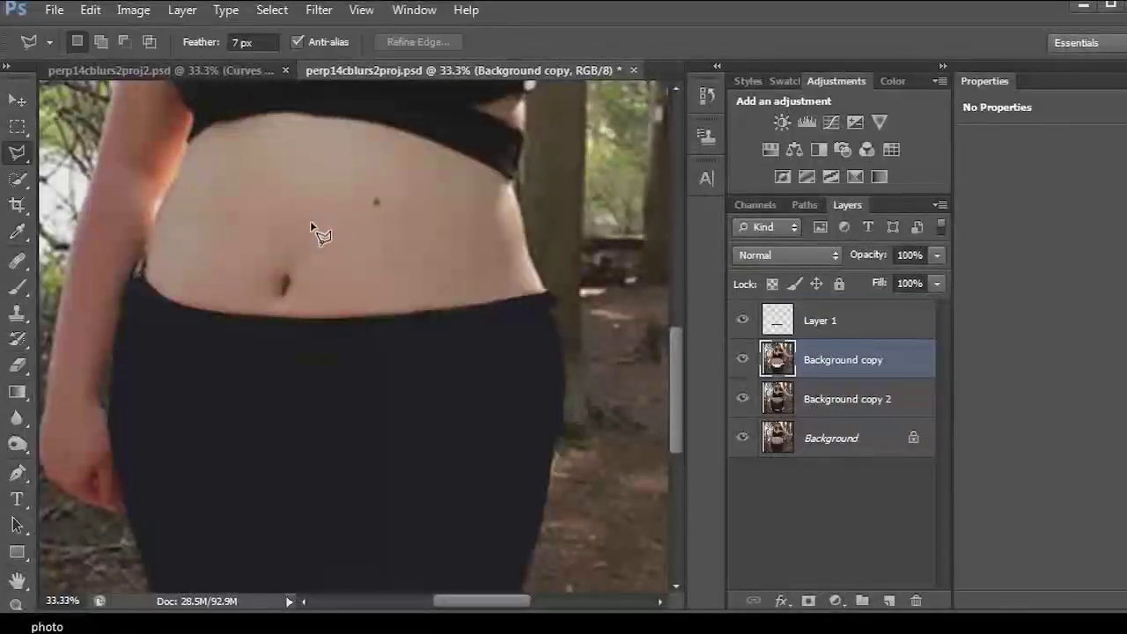
click(308, 303)
click(282, 314)
click(252, 302)
click(255, 269)
double_click(283, 262)
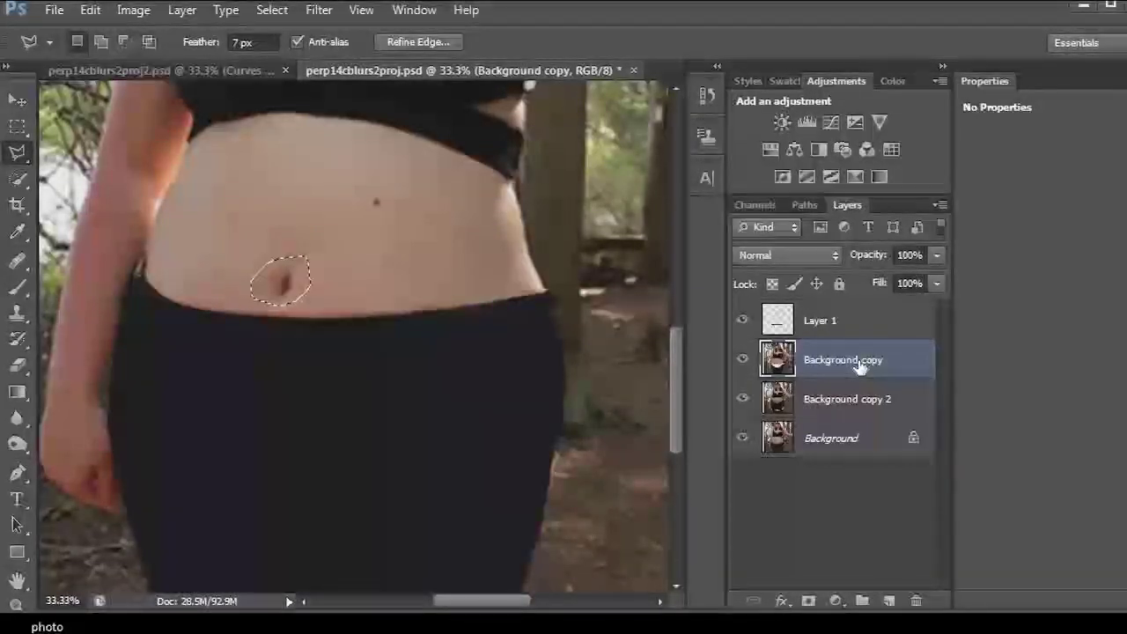
key(ctrl+j)
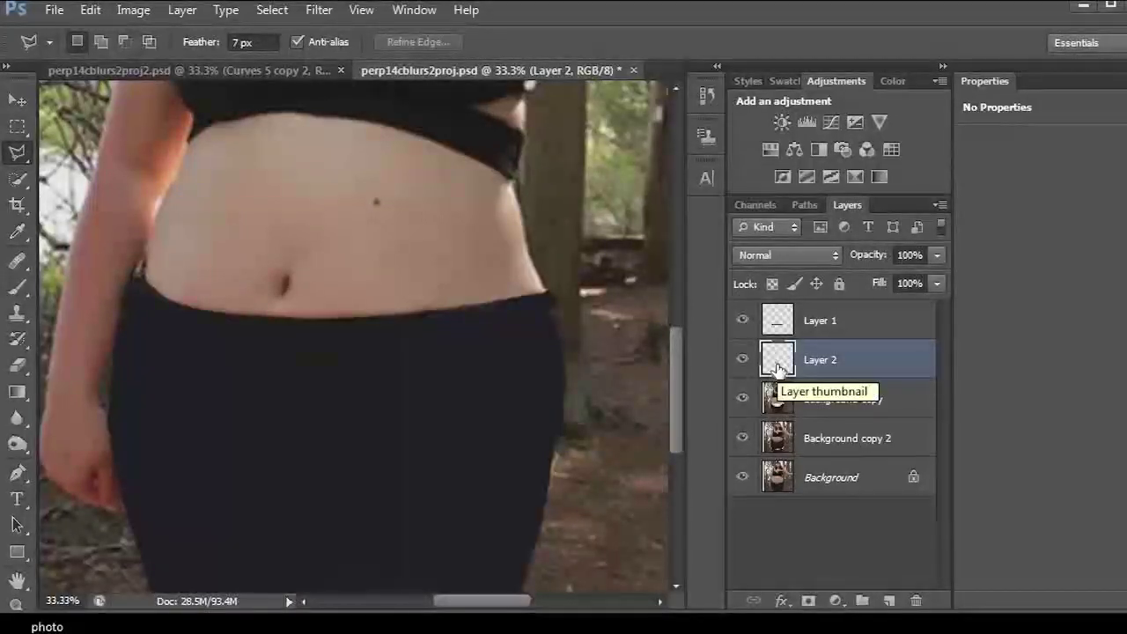
Step: Select Layer 2's pixels, rotate the navel slightly counter-clockwise with Free Transform, and clear the selection
right_click(778, 368)
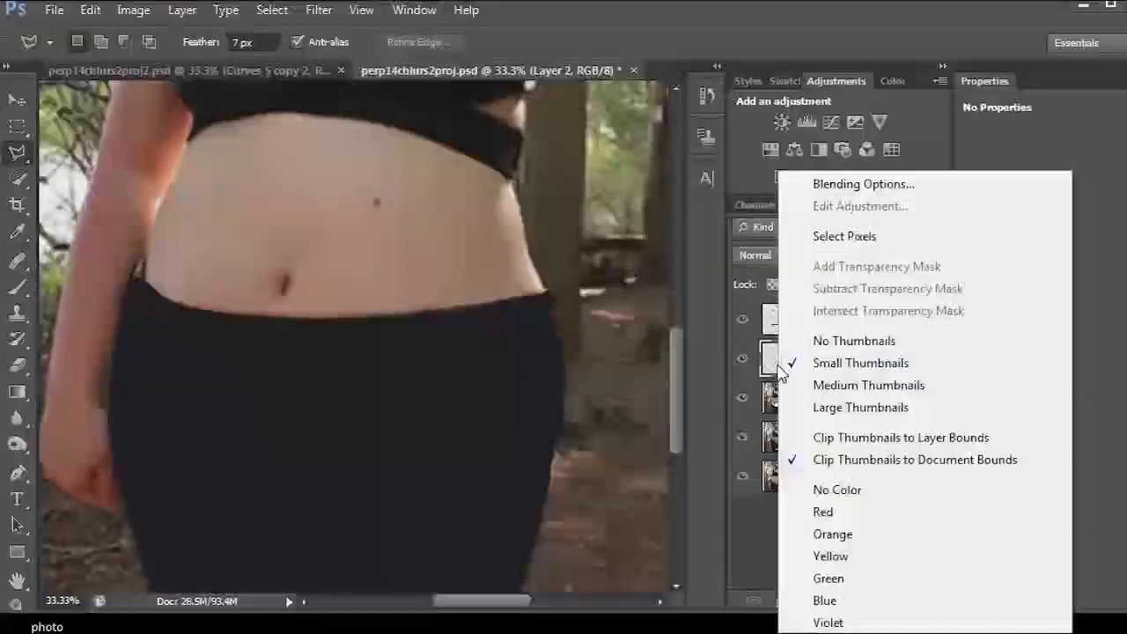
click(852, 238)
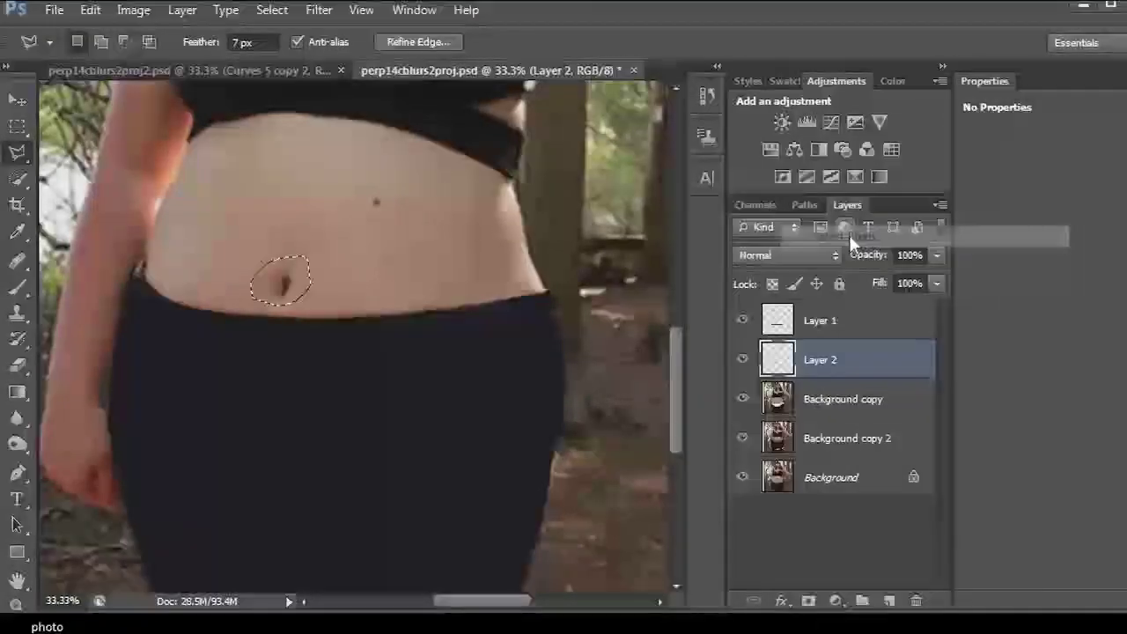
right_click(275, 284)
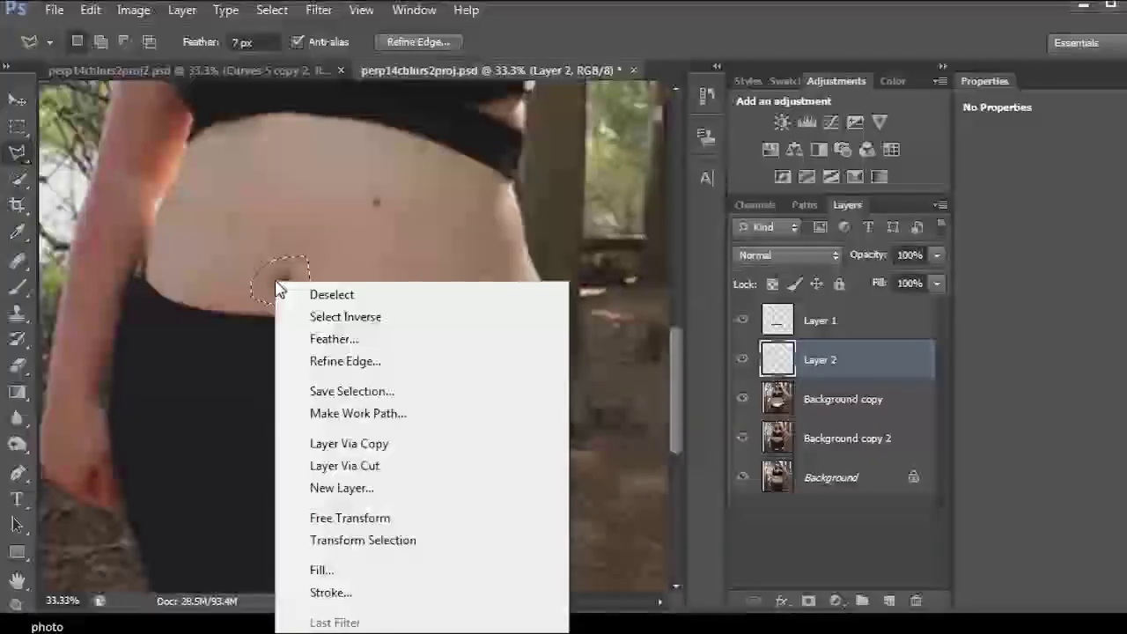
click(365, 525)
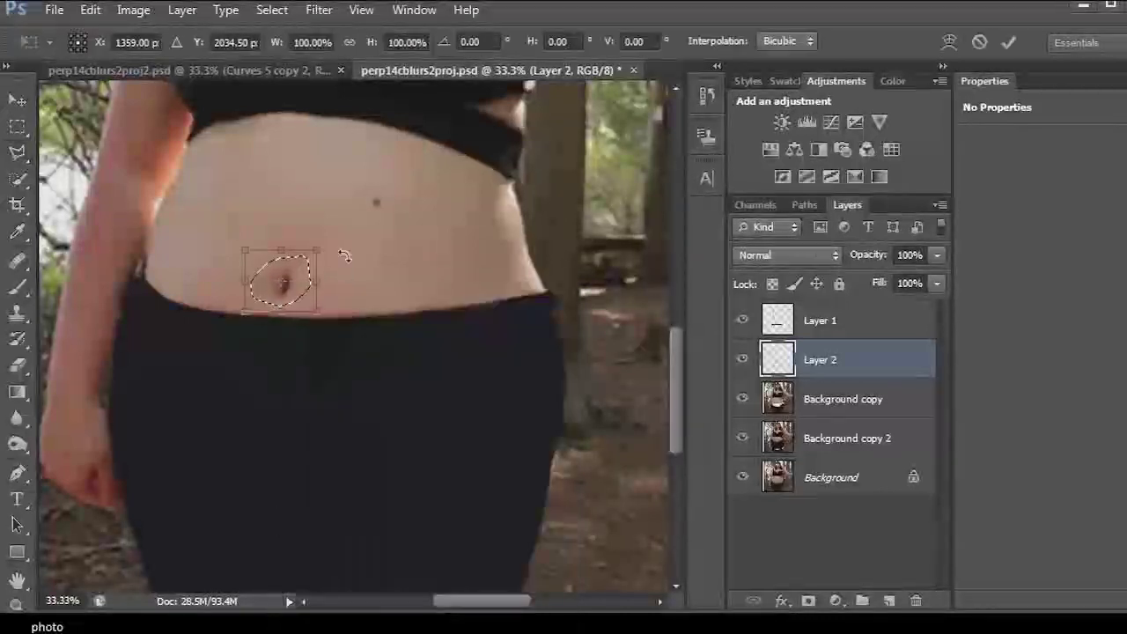
mouse_move(341, 246)
mouse_down()
mouse_move(326, 291)
mouse_move(302, 270)
mouse_move(321, 250)
mouse_up()
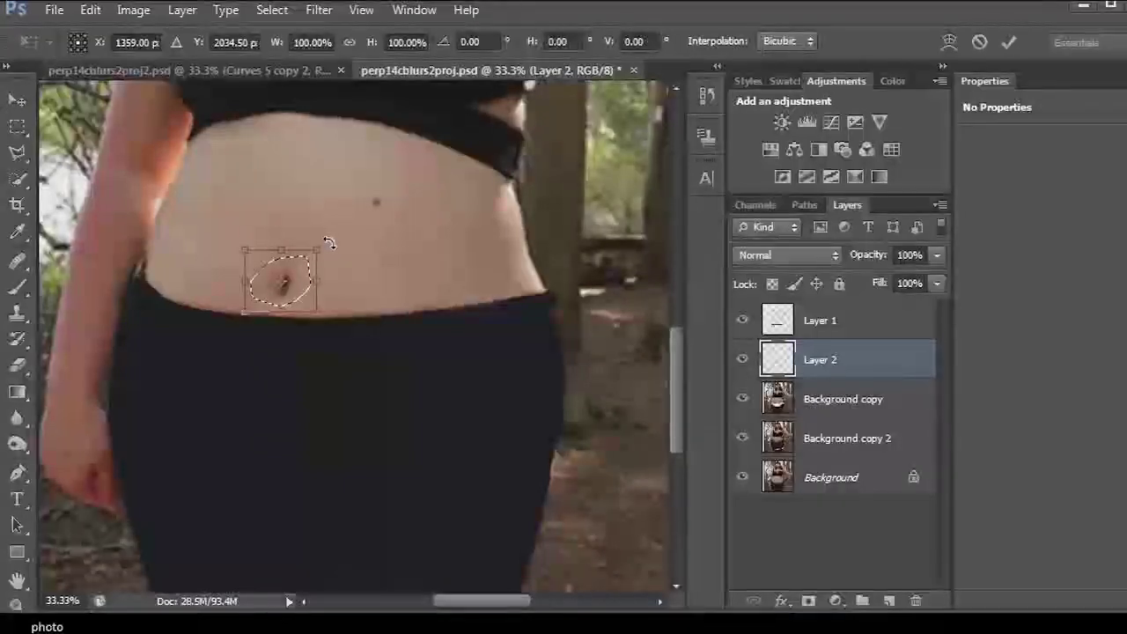
click(331, 244)
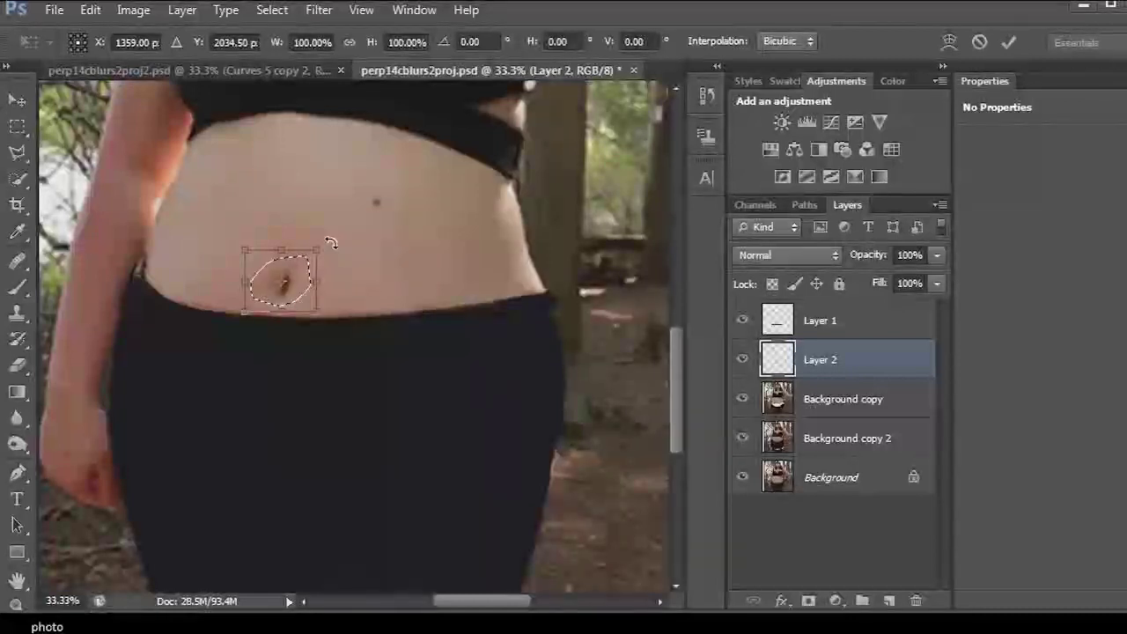
drag(332, 239, 315, 234)
key(Return)
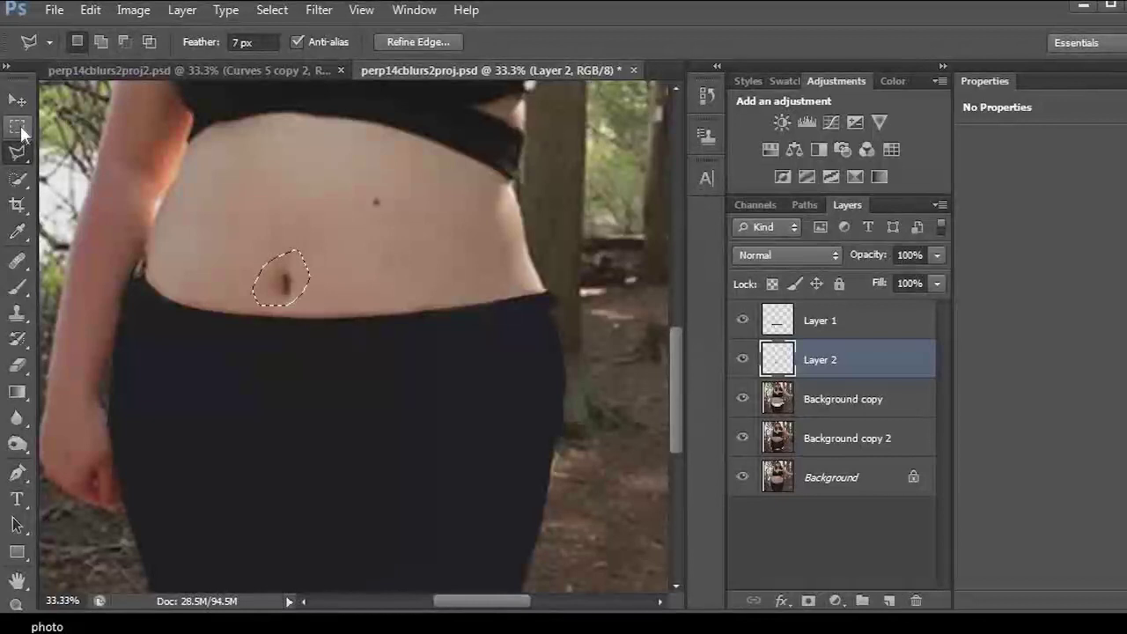
click(22, 130)
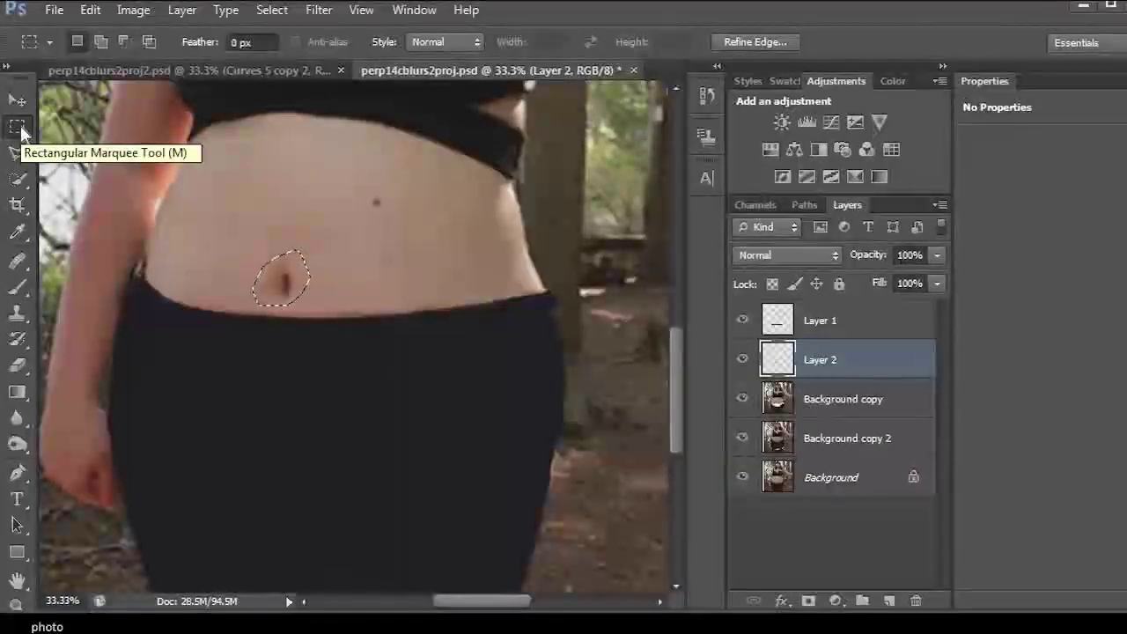
click(269, 182)
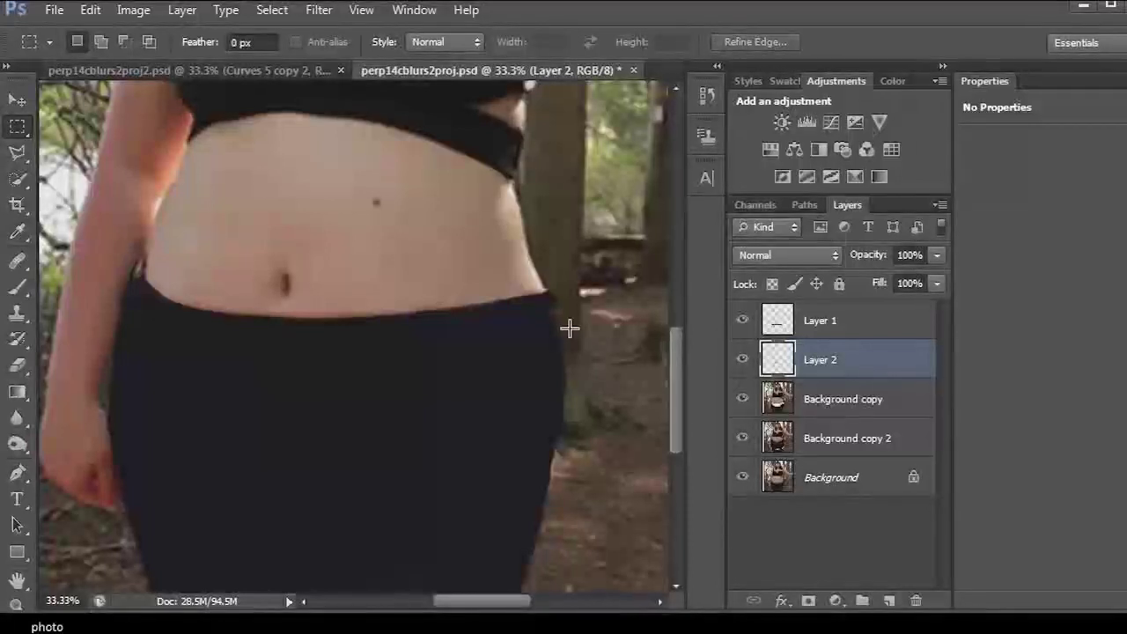
Step: Compare the navel with and without the rotated copy on Layer 2
click(745, 362)
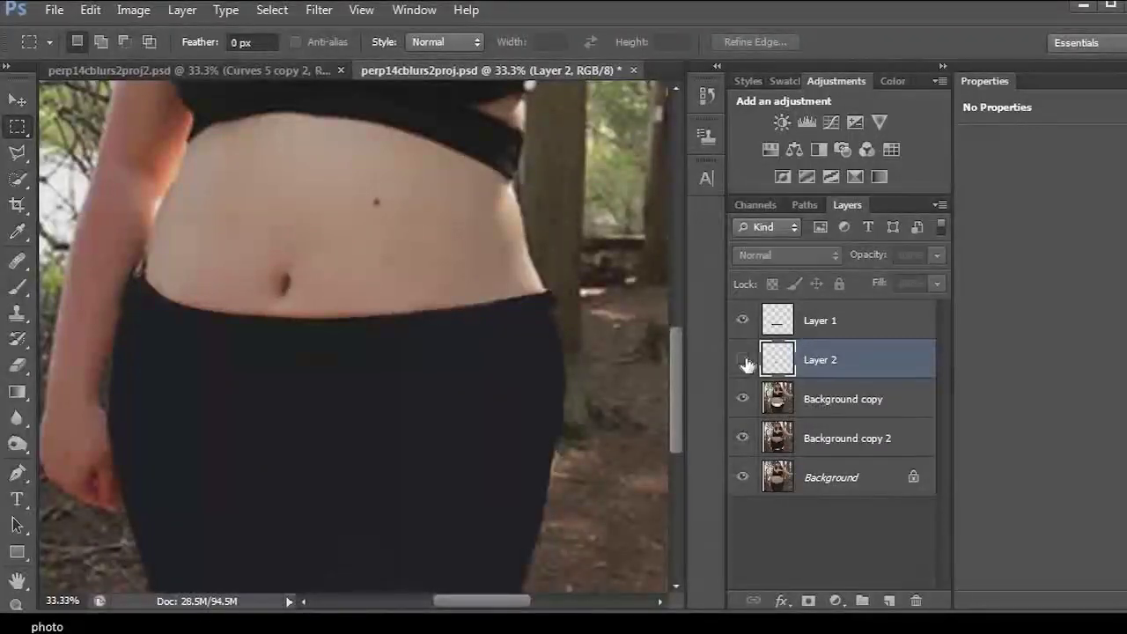
click(743, 360)
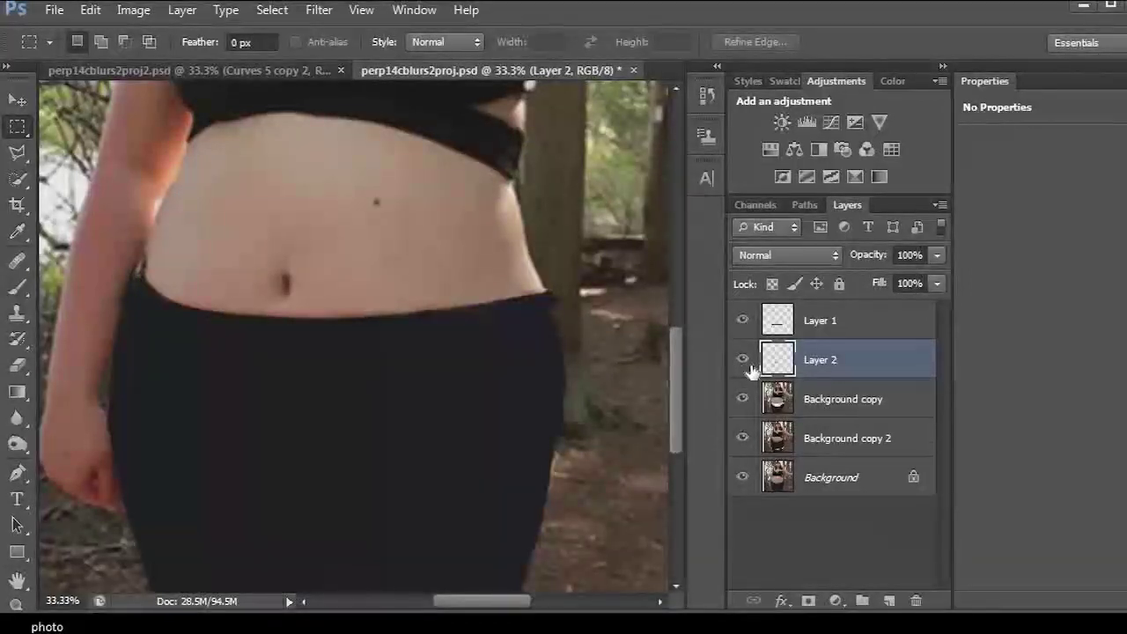
Step: Outline the waist edge beside the tree on Background copy with the Polygonal Lasso and copy it to a new layer
click(857, 407)
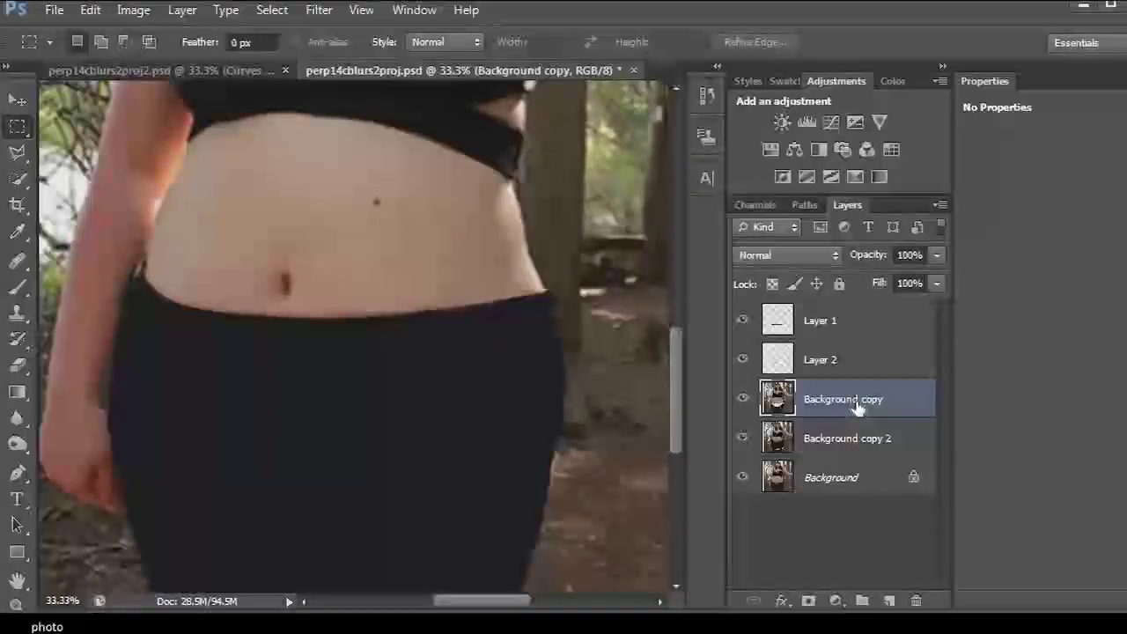
click(17, 152)
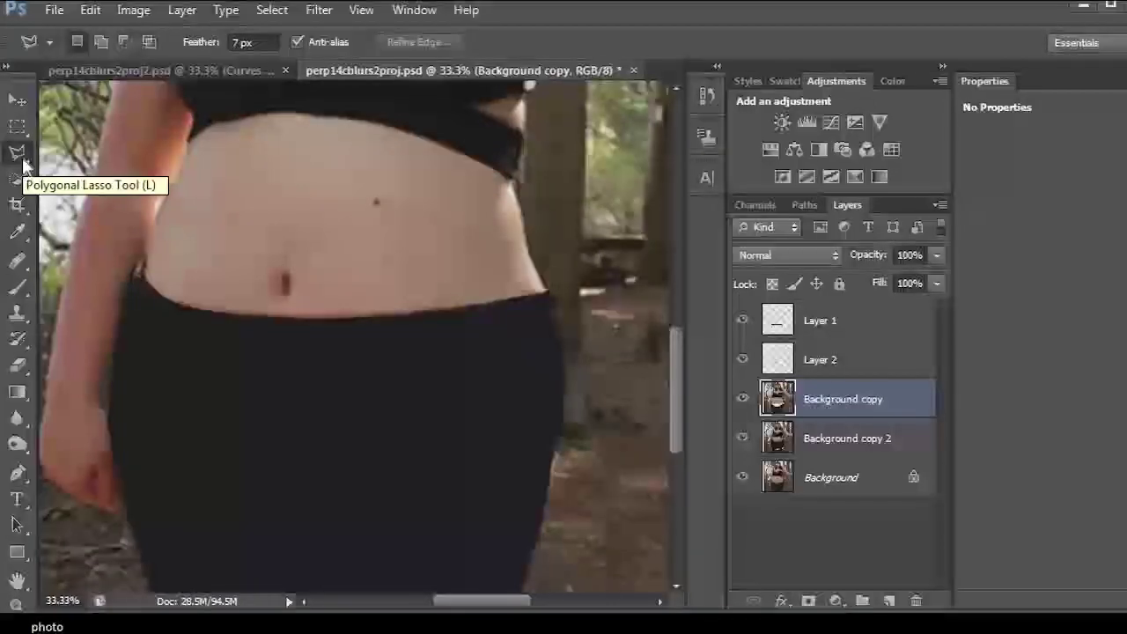
click(517, 186)
click(551, 261)
click(536, 288)
click(500, 269)
click(492, 195)
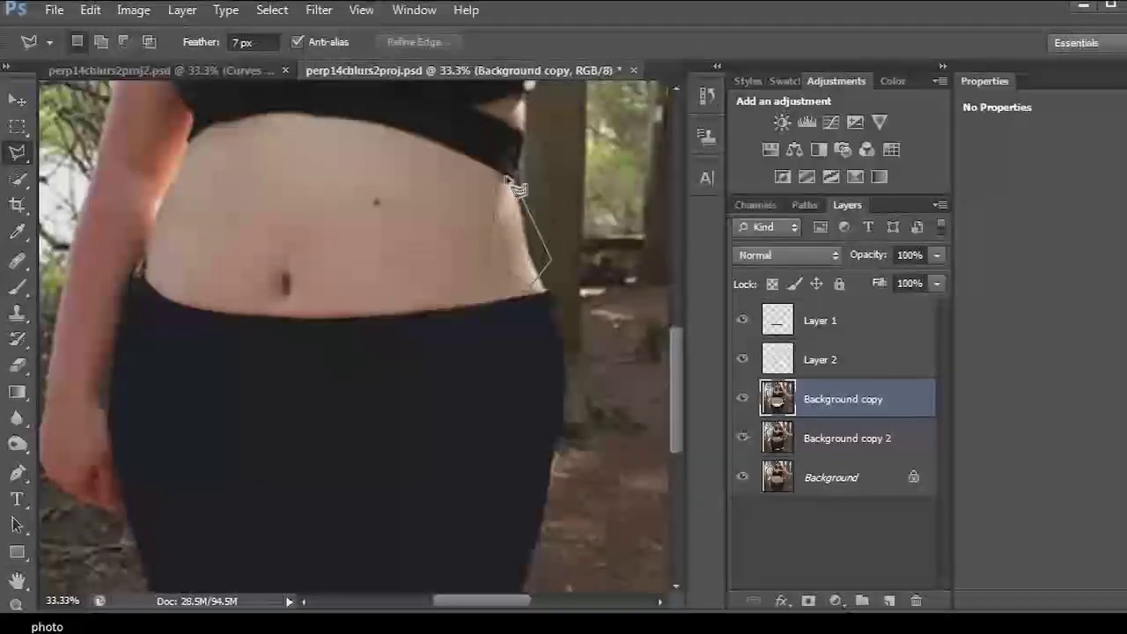
click(517, 186)
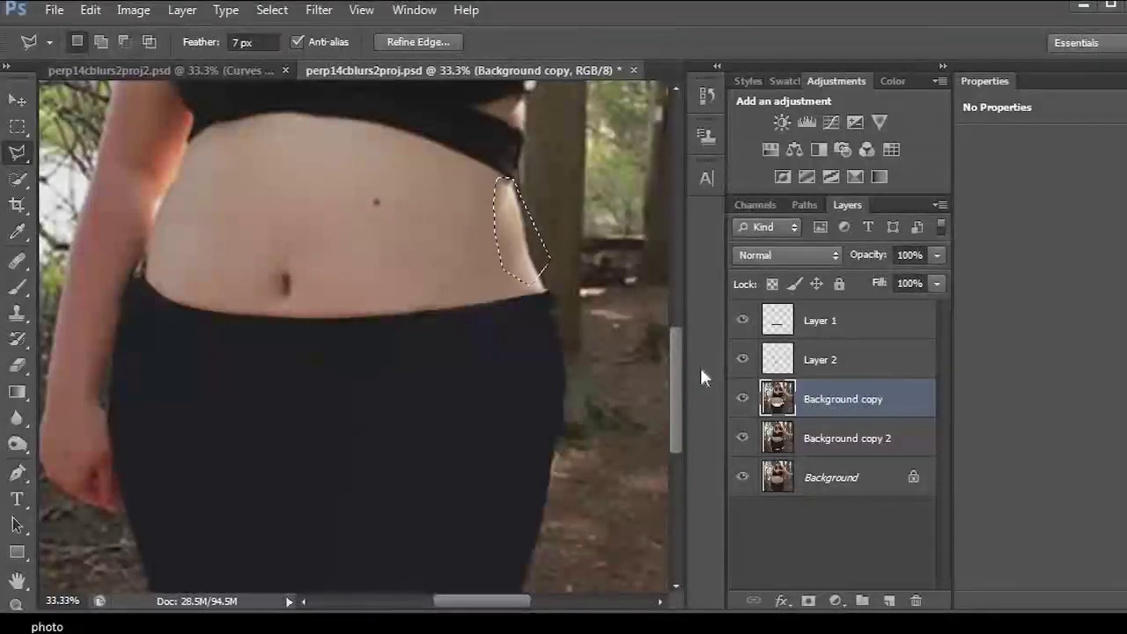
key(ctrl+j)
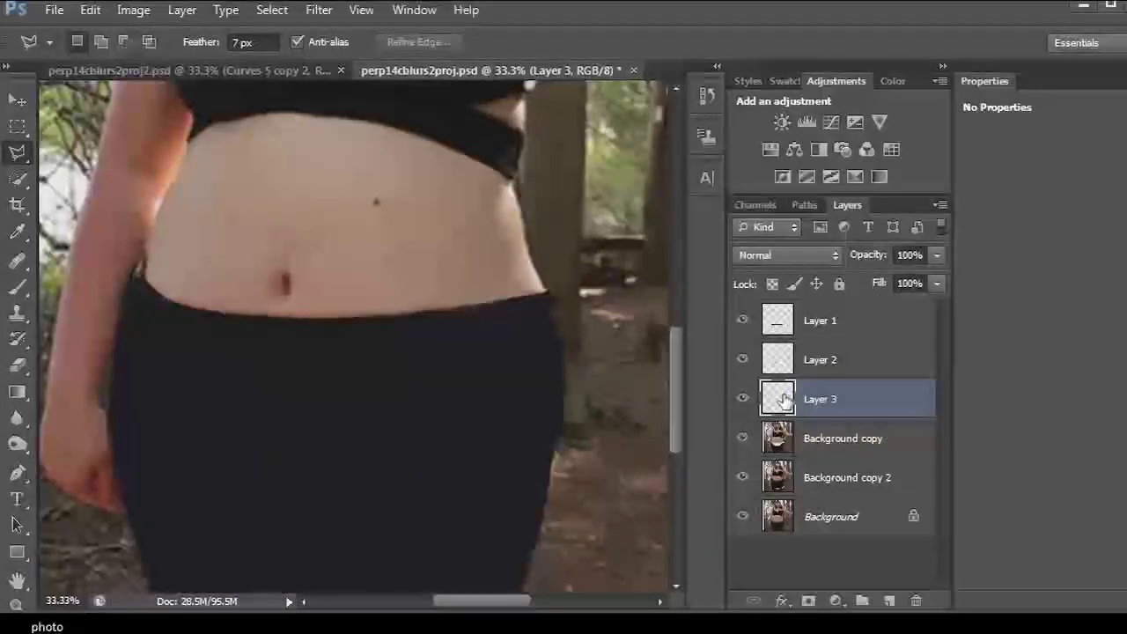
Step: Move Layer 3 slightly inward to slim the waist, clean up its edges with the Eraser at size 40, and compare the change
click(18, 102)
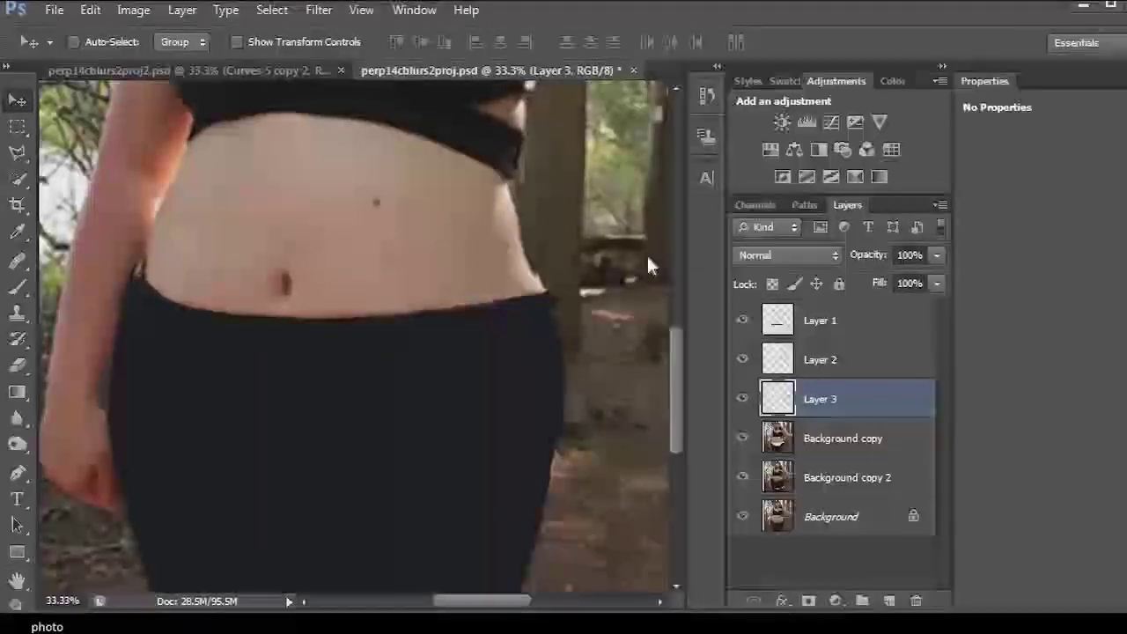
click(17, 364)
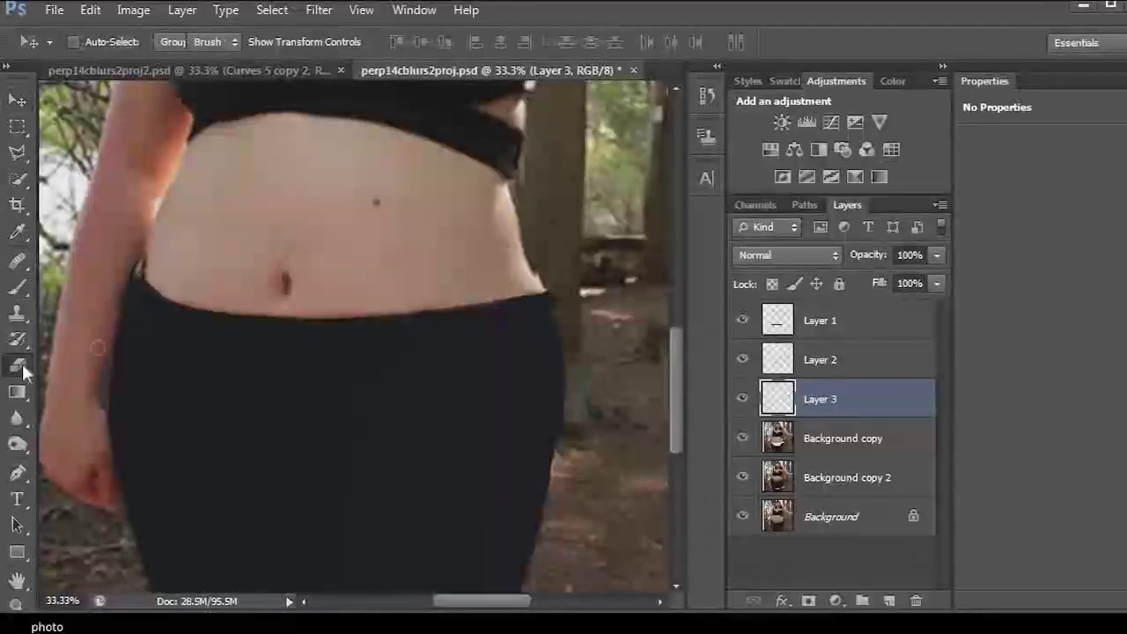
key(bracketleft)
key(bracketleft)
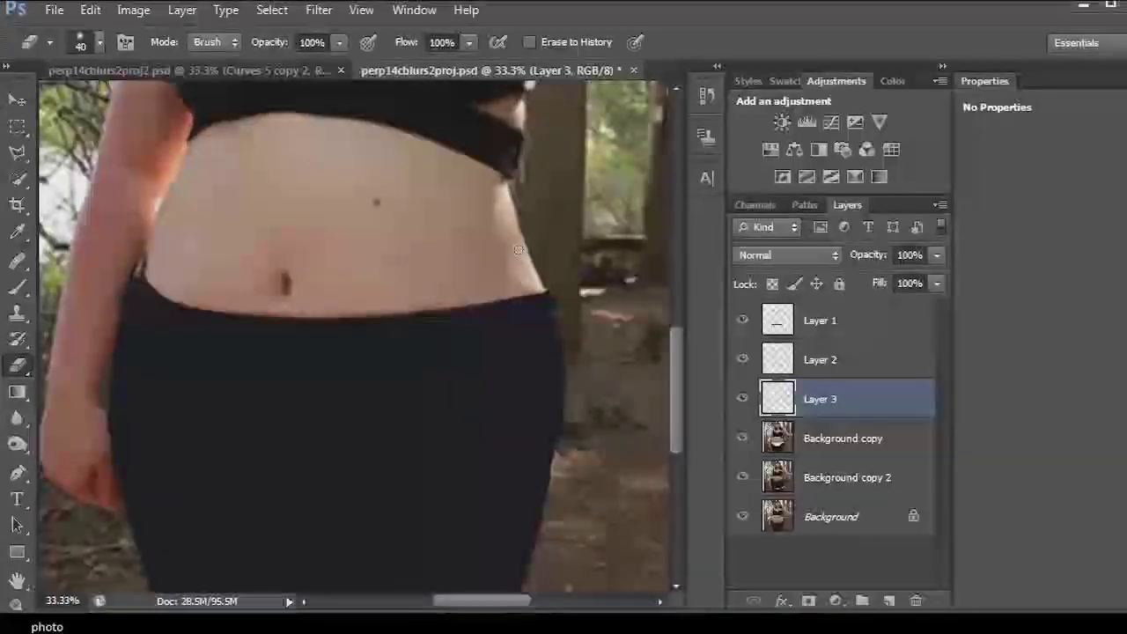
click(743, 400)
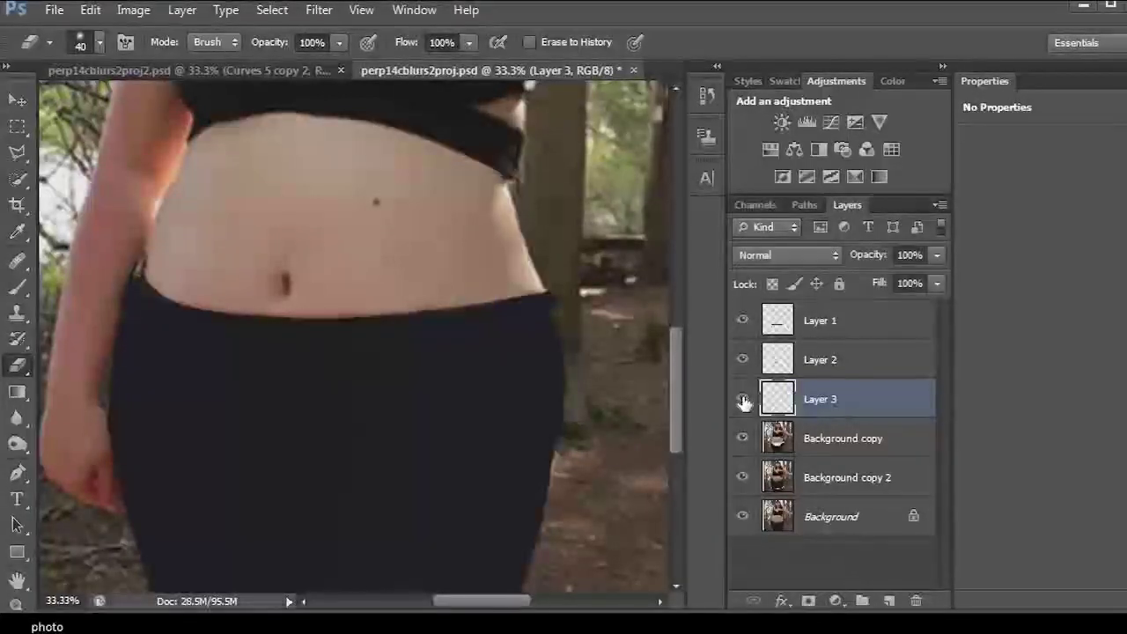
click(743, 400)
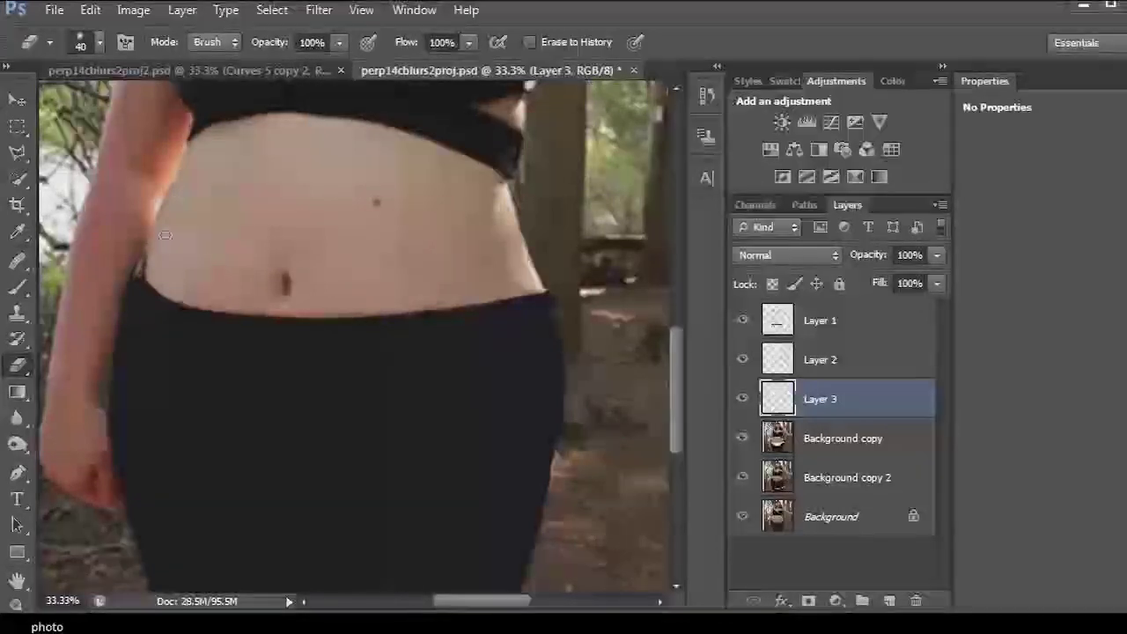
Step: Outline the waist edge beside the arm on Background copy with the Polygonal Lasso and copy it to a new layer
click(837, 448)
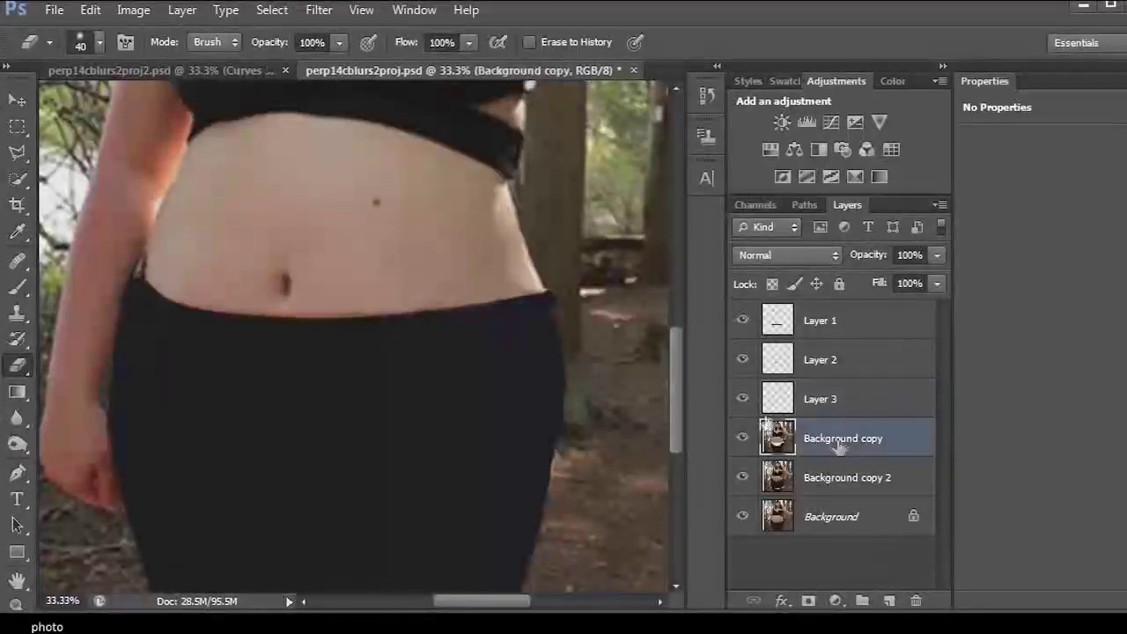
click(18, 153)
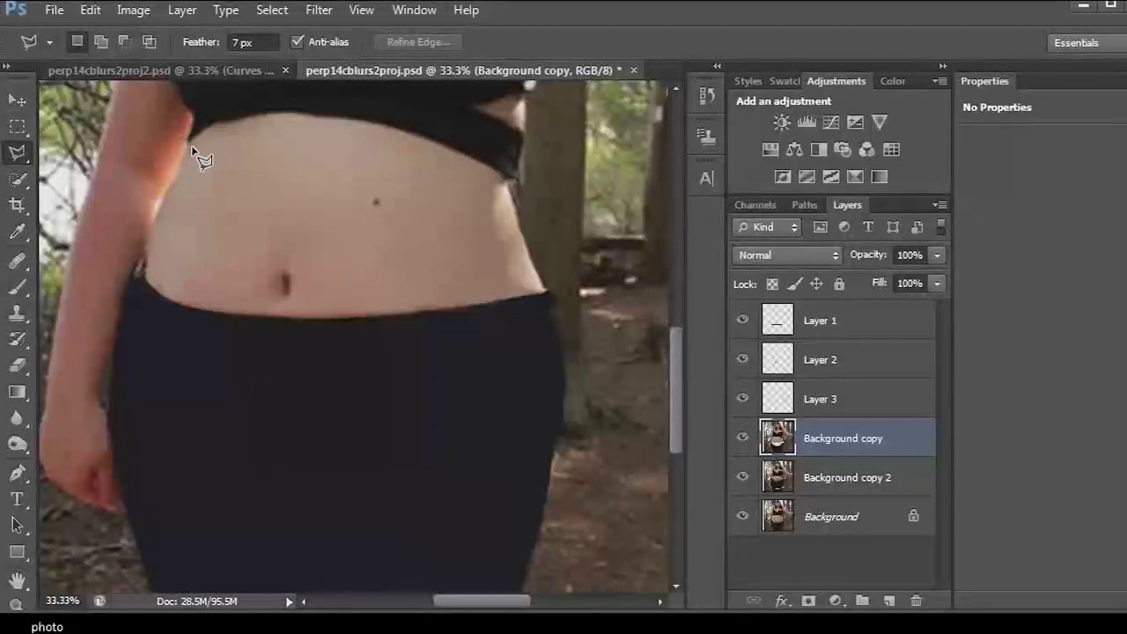
click(177, 220)
click(146, 264)
click(127, 269)
click(173, 132)
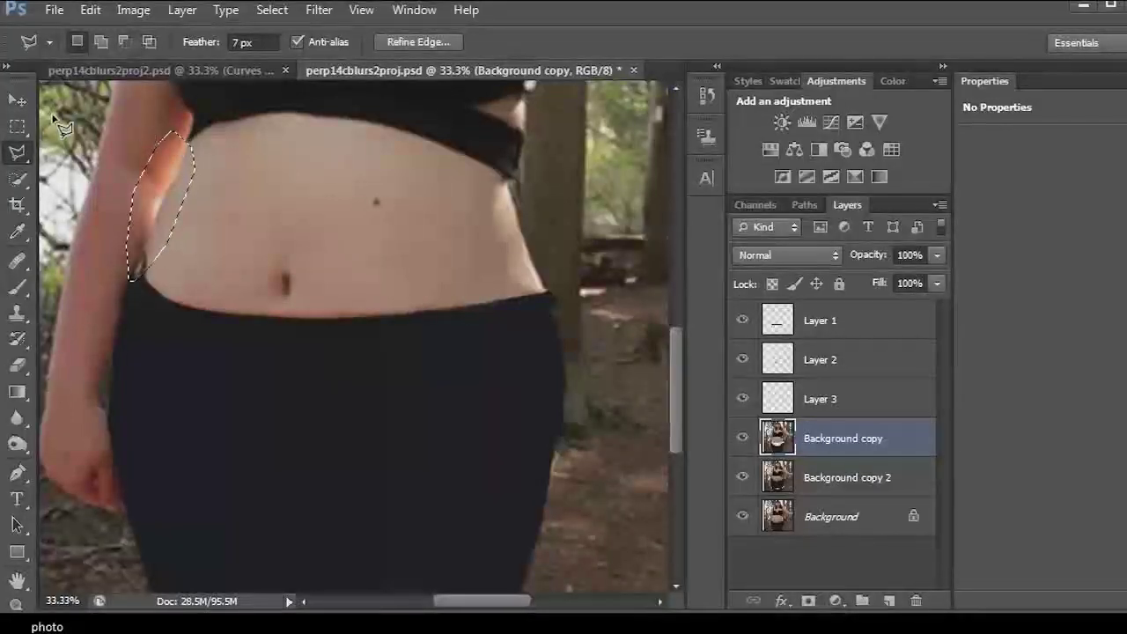
key(v)
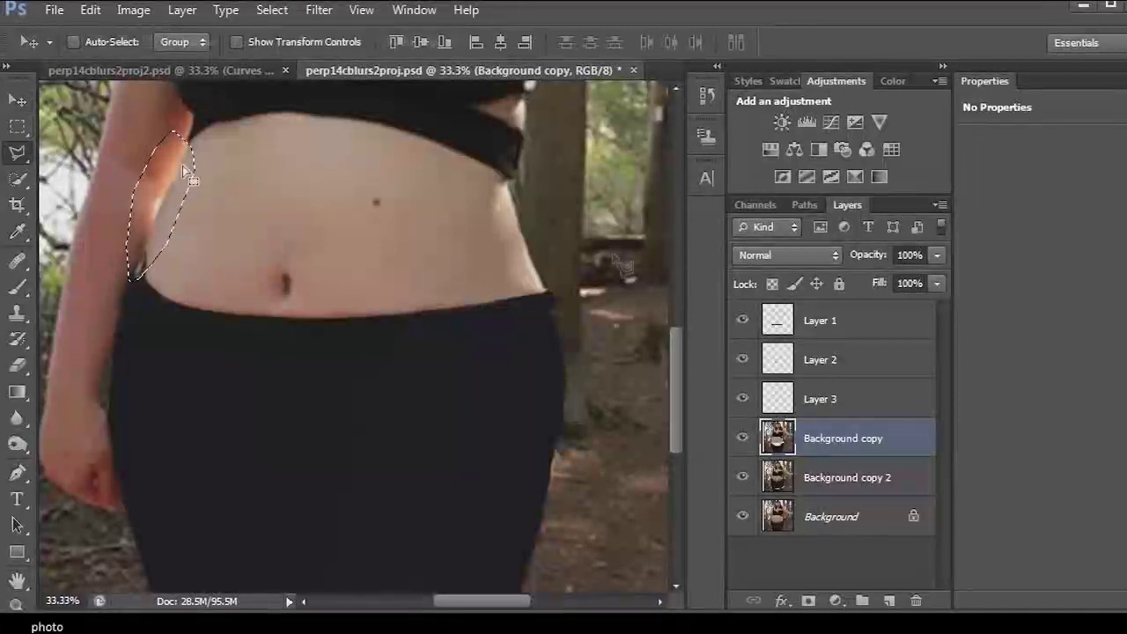
click(17, 151)
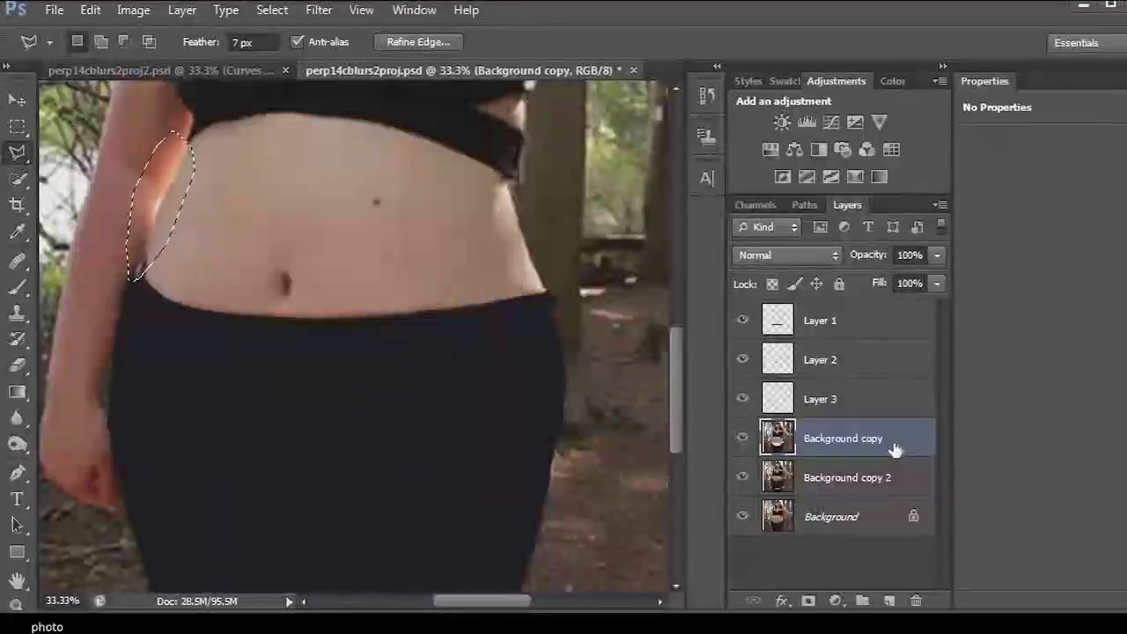
key(ctrl+j)
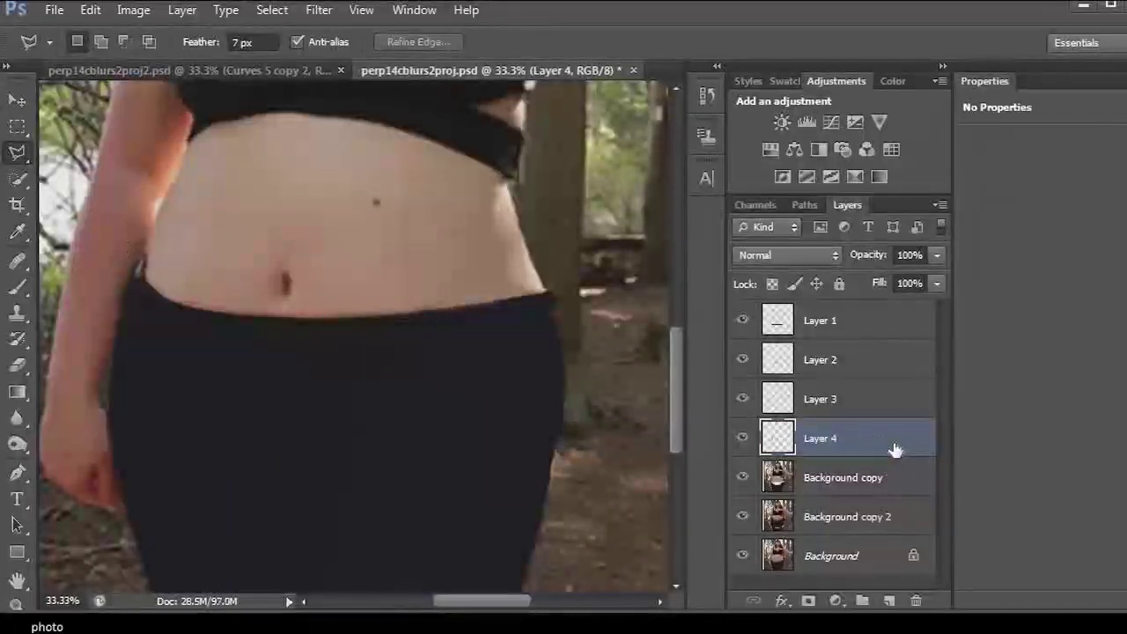
Step: Move Layer 4 slightly inward to slim the waist beside the arm, compare the change, and activate the Eraser
click(17, 100)
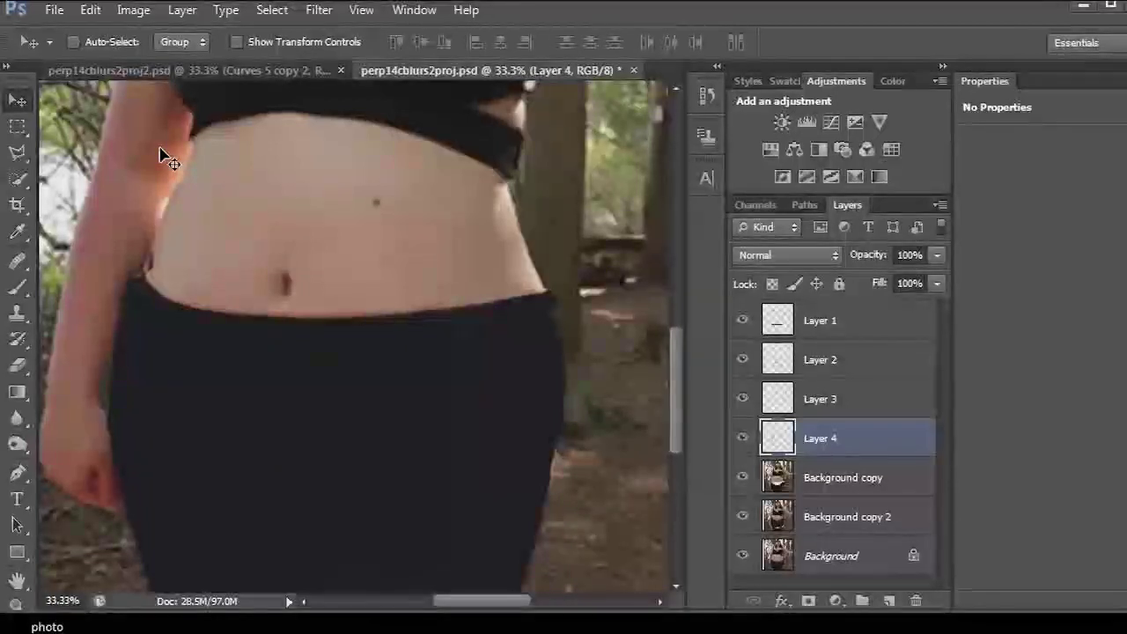
click(744, 442)
click(742, 440)
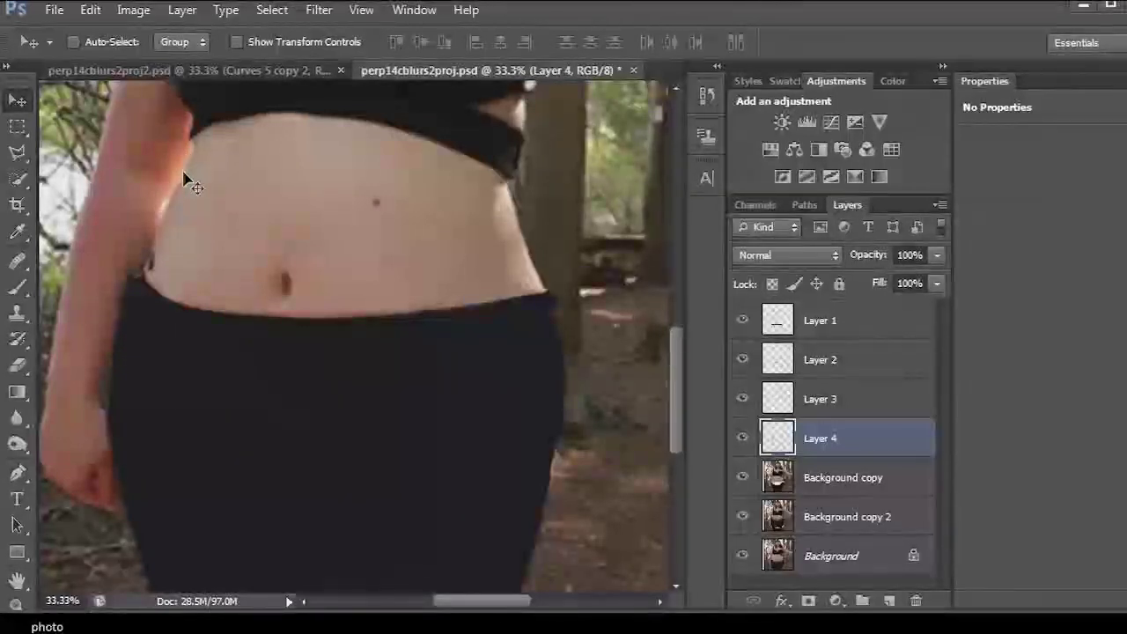
click(17, 365)
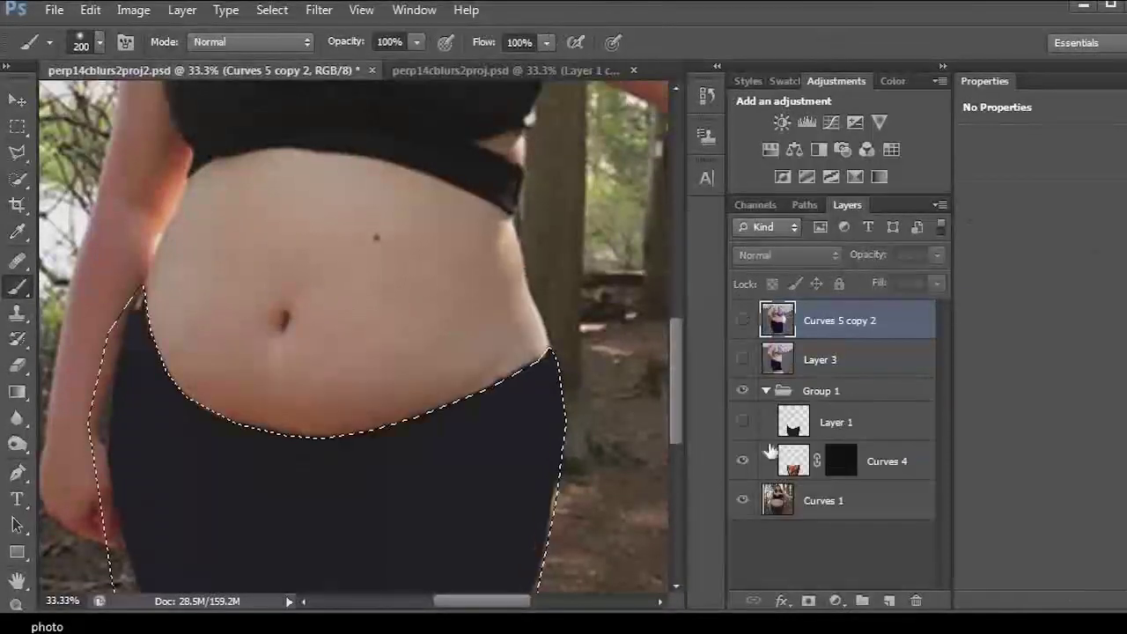
Step: In perp14cblurs2proj2.psd, paint the Curves 4 mask inside the trouser selection to reveal the floral pattern, enlarging the brush to 400
click(839, 460)
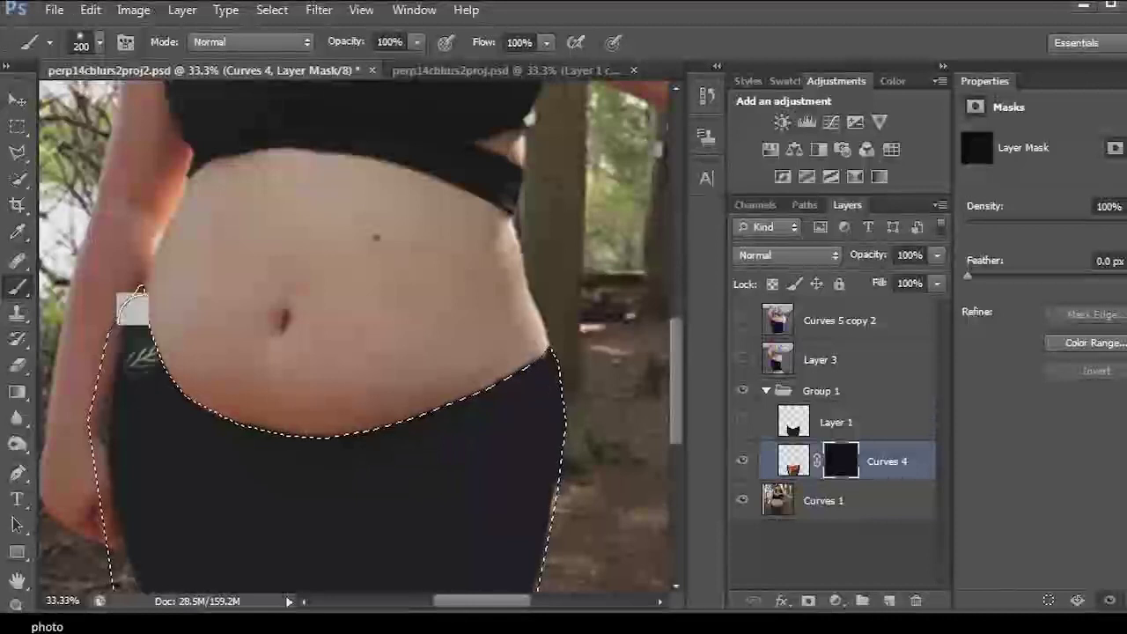
mouse_move(145, 414)
mouse_down()
mouse_move(144, 369)
mouse_move(227, 431)
mouse_move(448, 397)
mouse_move(523, 352)
mouse_move(467, 497)
mouse_move(431, 550)
mouse_move(282, 537)
mouse_move(176, 546)
mouse_move(238, 564)
mouse_up()
key(bracketright)
key(bracketright)
key(bracketright)
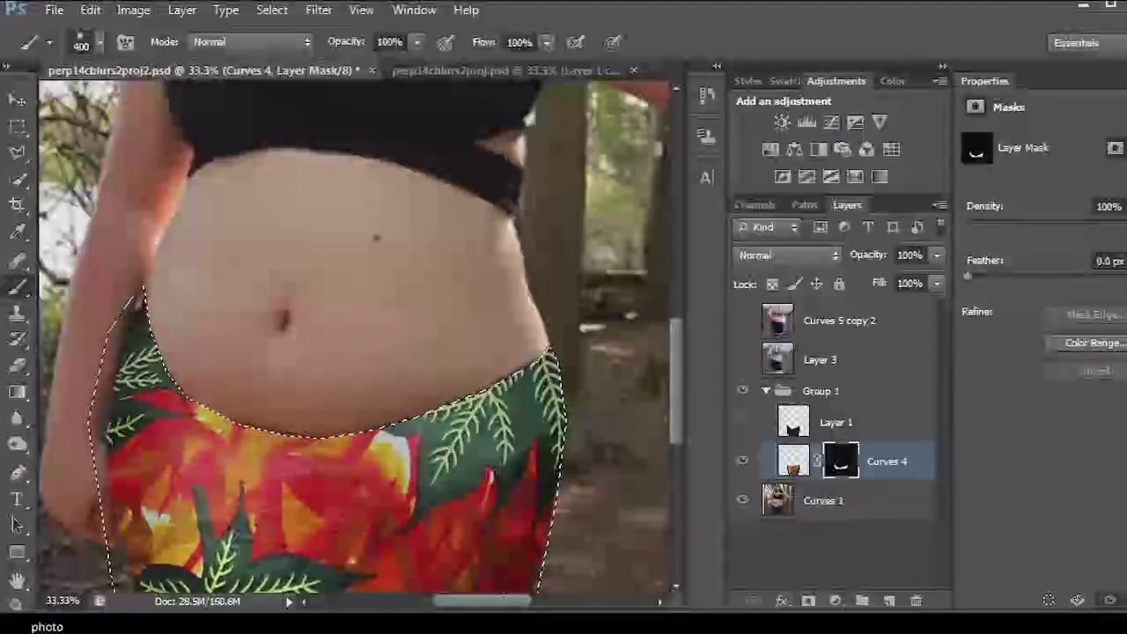
drag(291, 520, 396, 458)
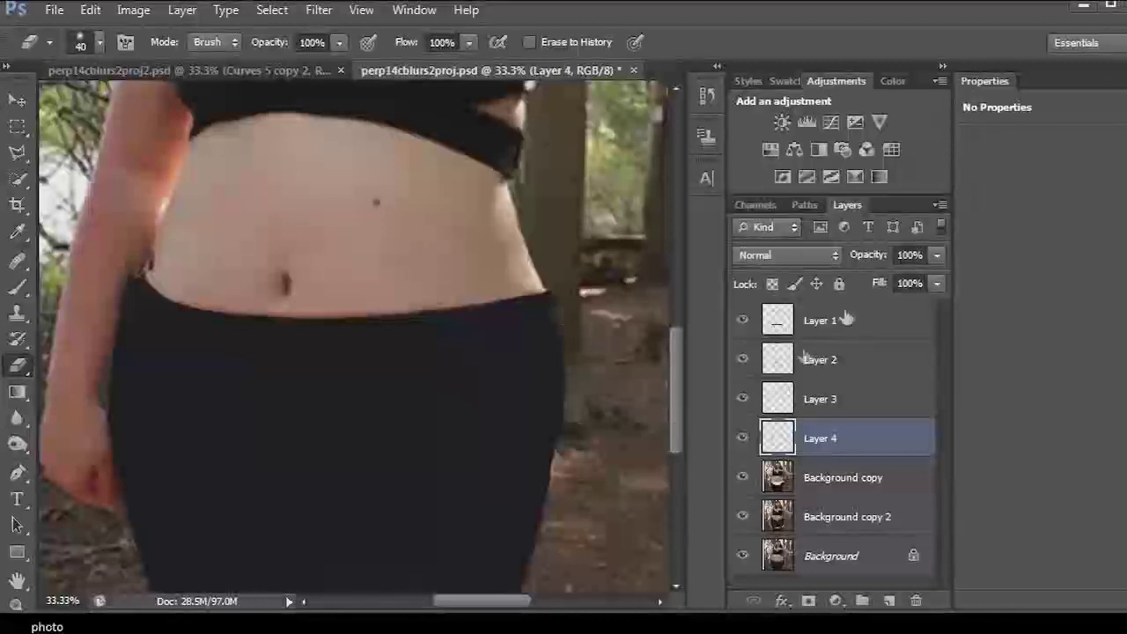
Step: In perp14cblurs2proj.psd, merge all layers from Layer 1 down to Background copy 2 into one layer
click(836, 322)
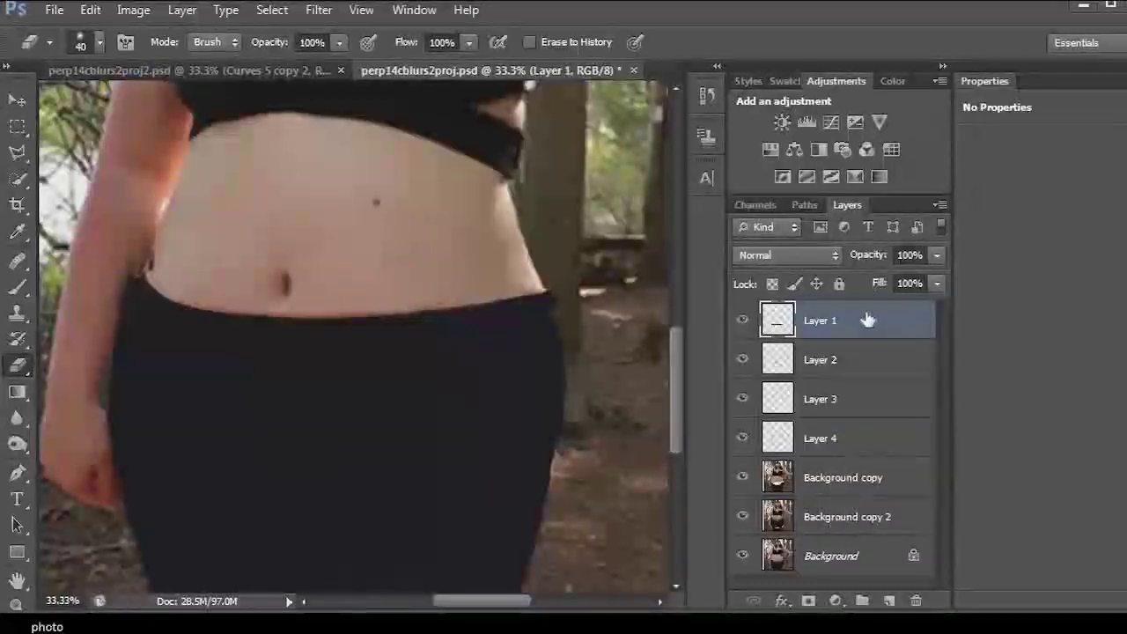
shift+click(862, 525)
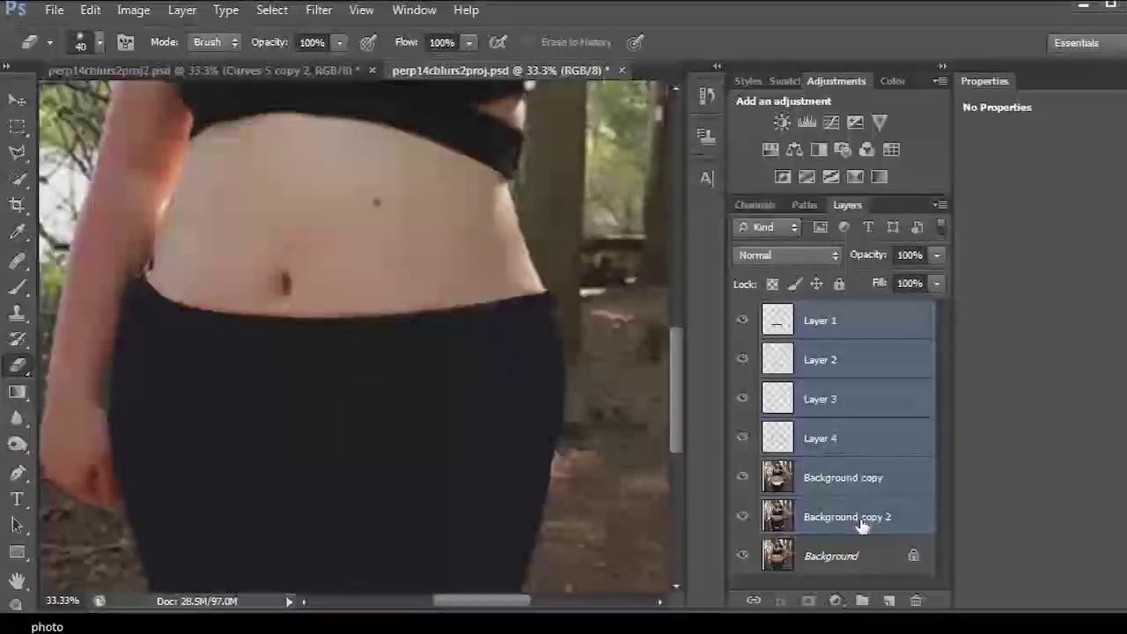
key(ctrl+e)
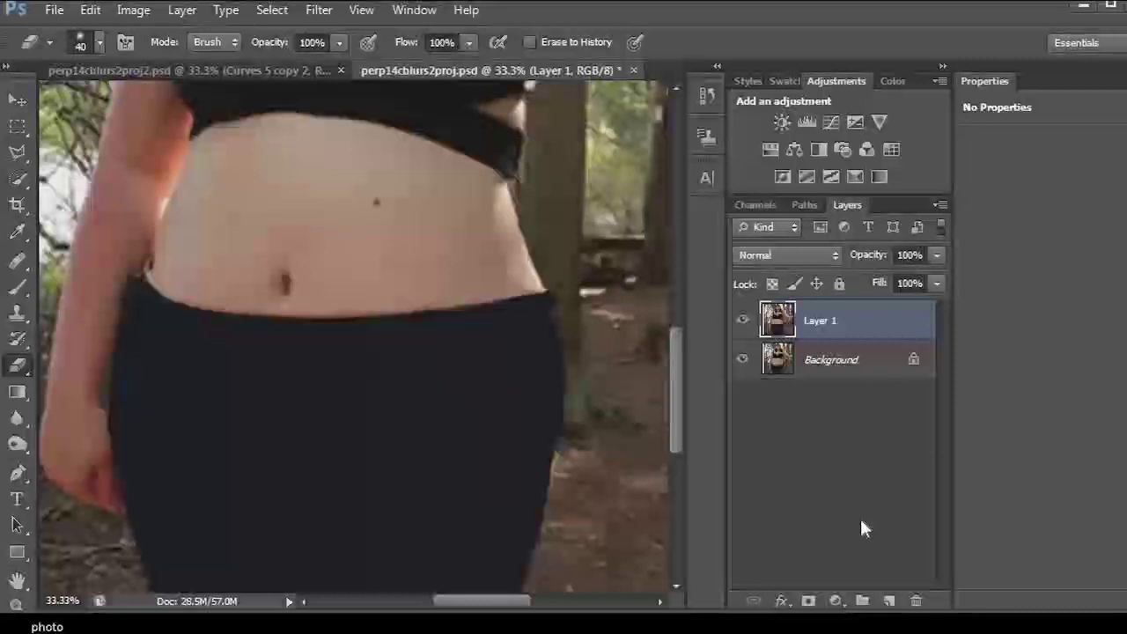
Step: Duplicate the merged Layer 1 as Layer 1 copy in the same document
right_click(869, 324)
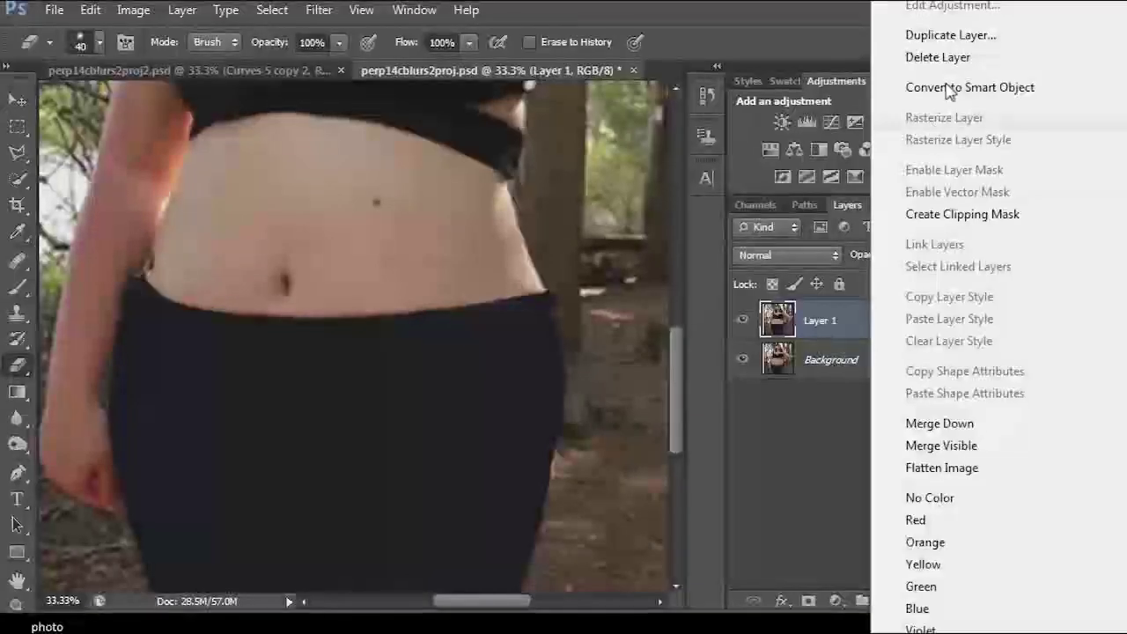
click(856, 320)
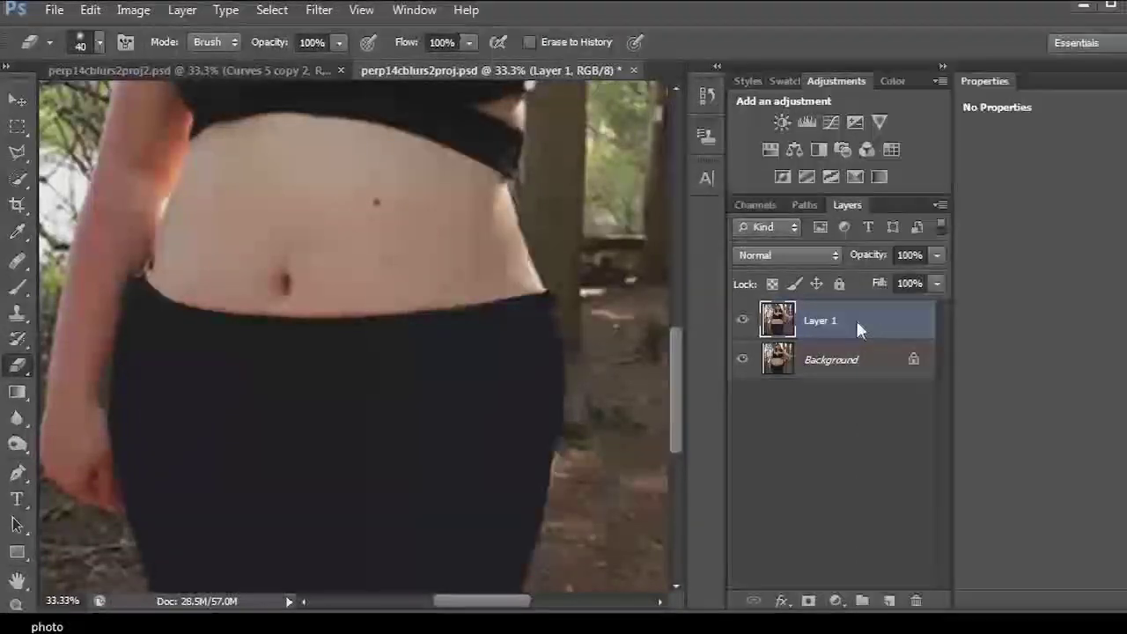
right_click(856, 318)
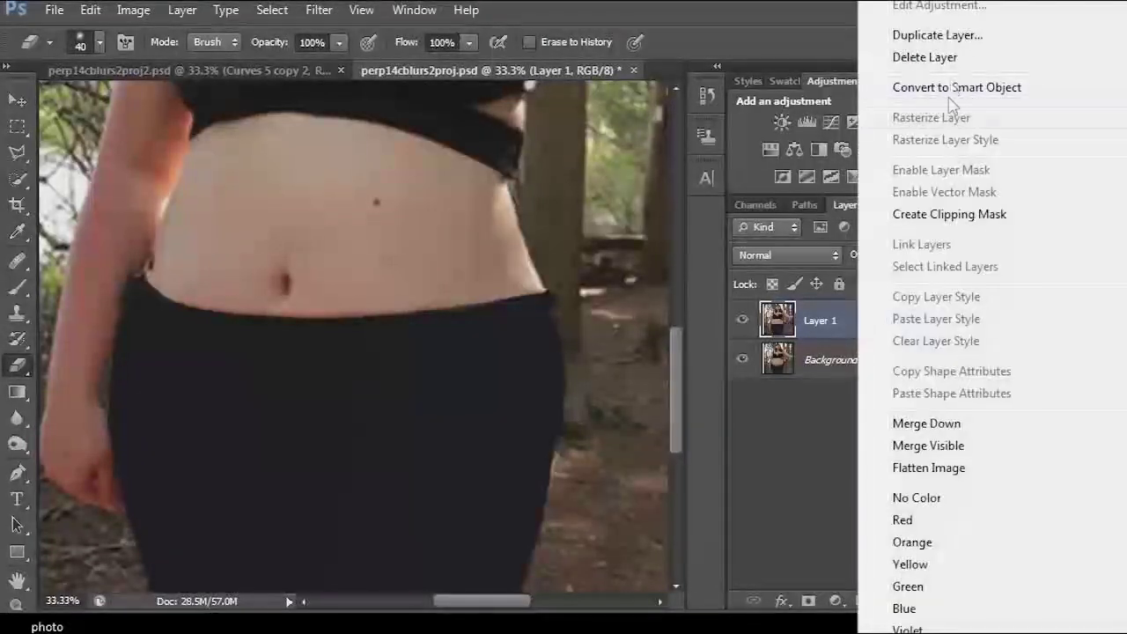
click(938, 36)
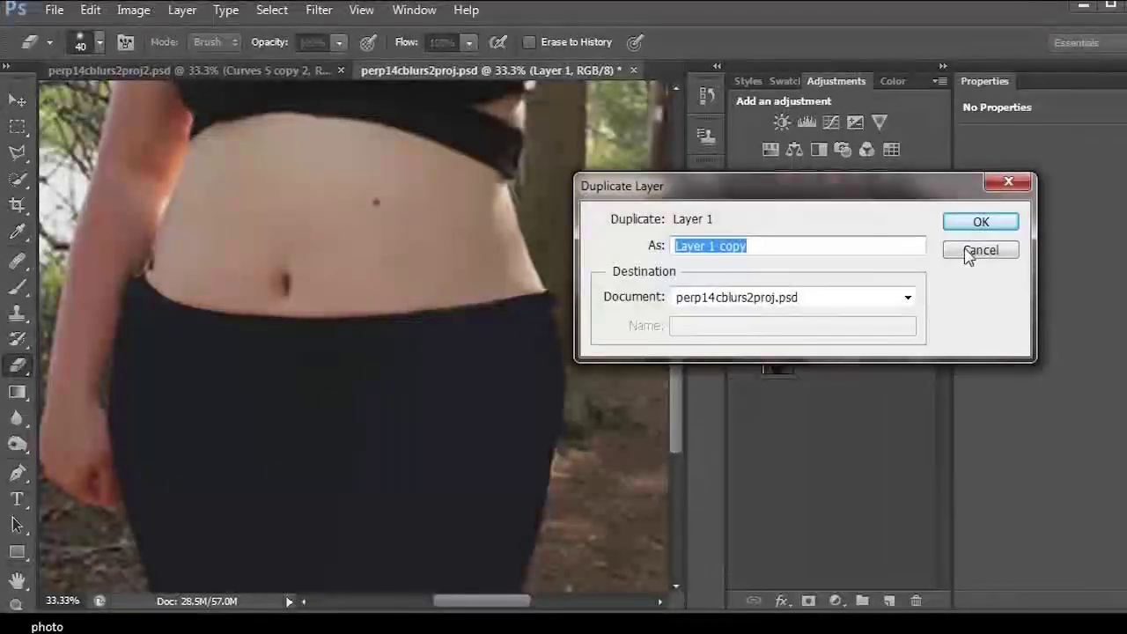
click(981, 223)
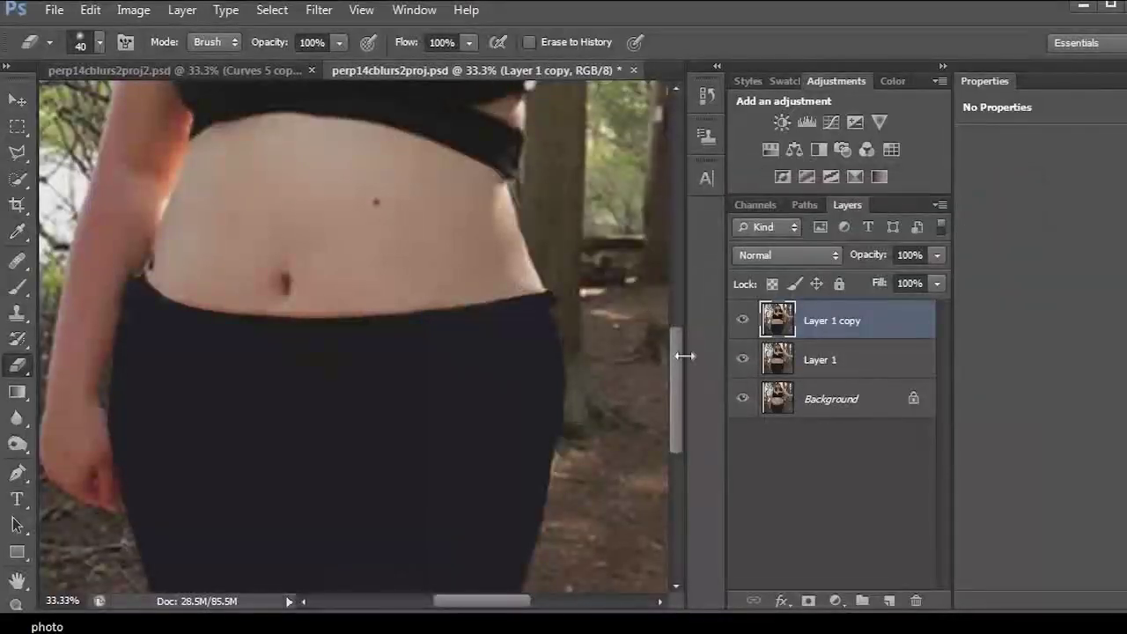
Step: Remove the trousers' protruding waistband corner beside the tree with the Healing Brush in Replace mode at size 50, and compare the result
click(16, 263)
click(269, 42)
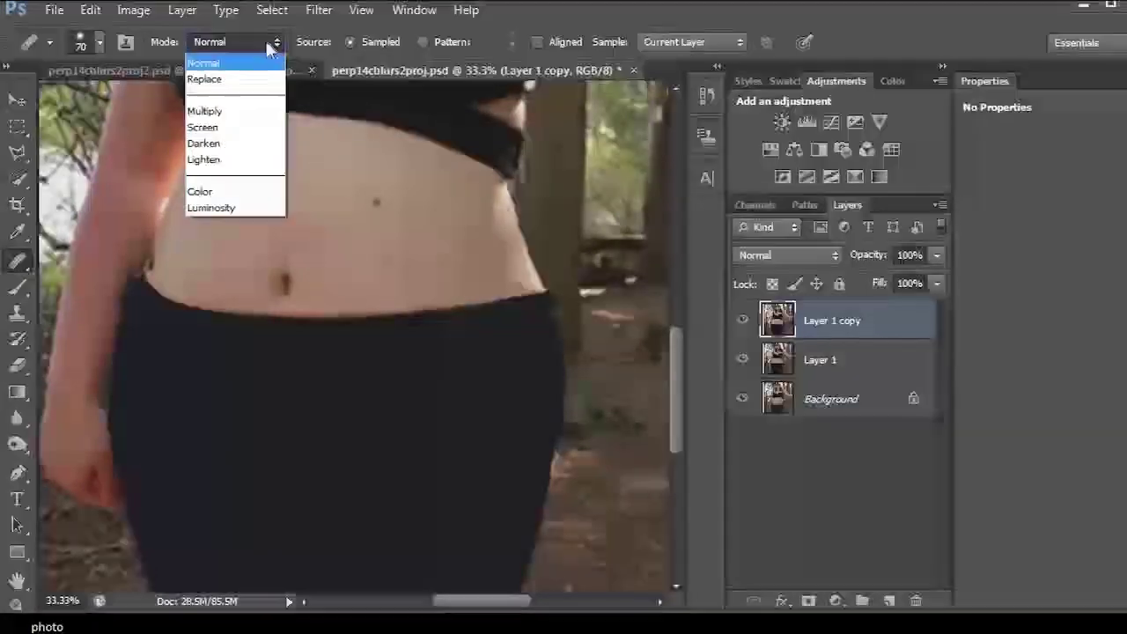
click(243, 80)
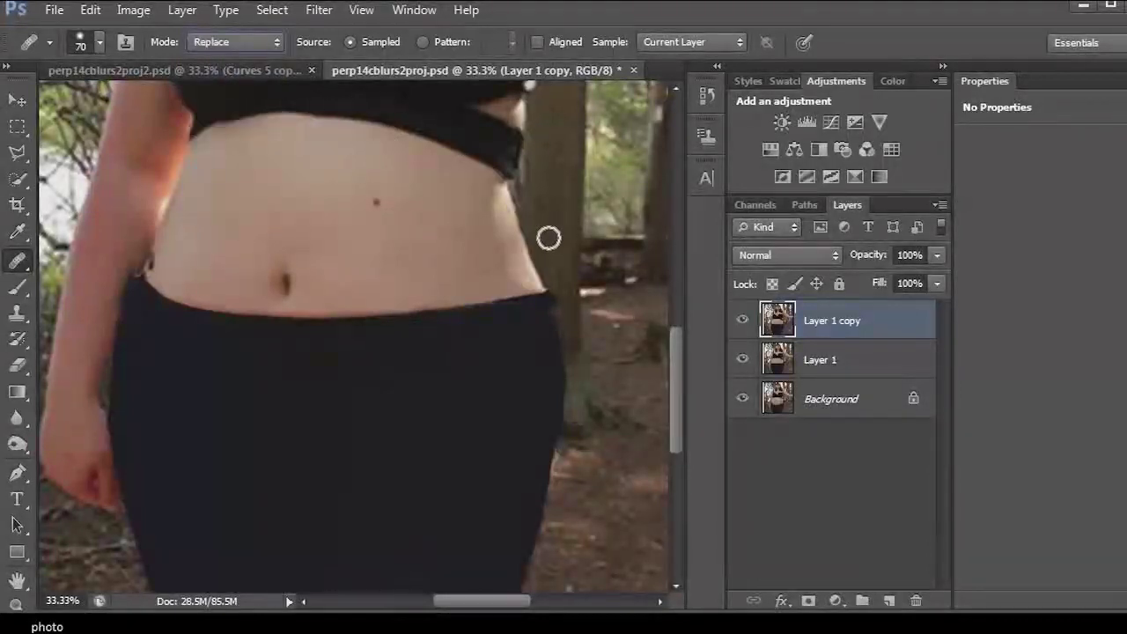
key(bracketleft)
key(bracketleft)
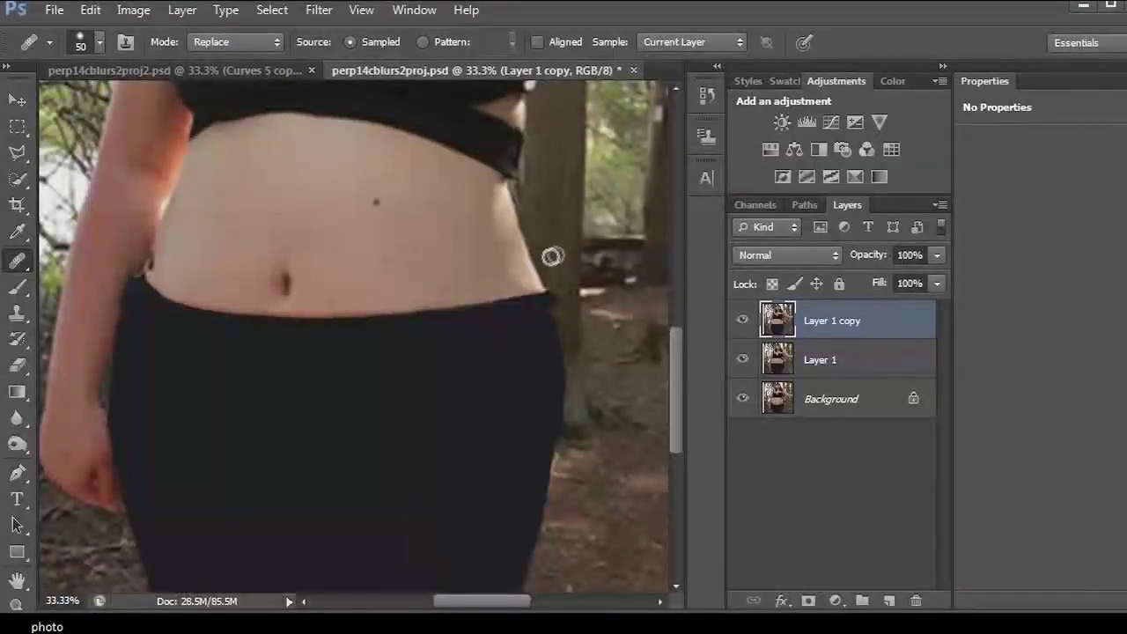
alt+click(550, 256)
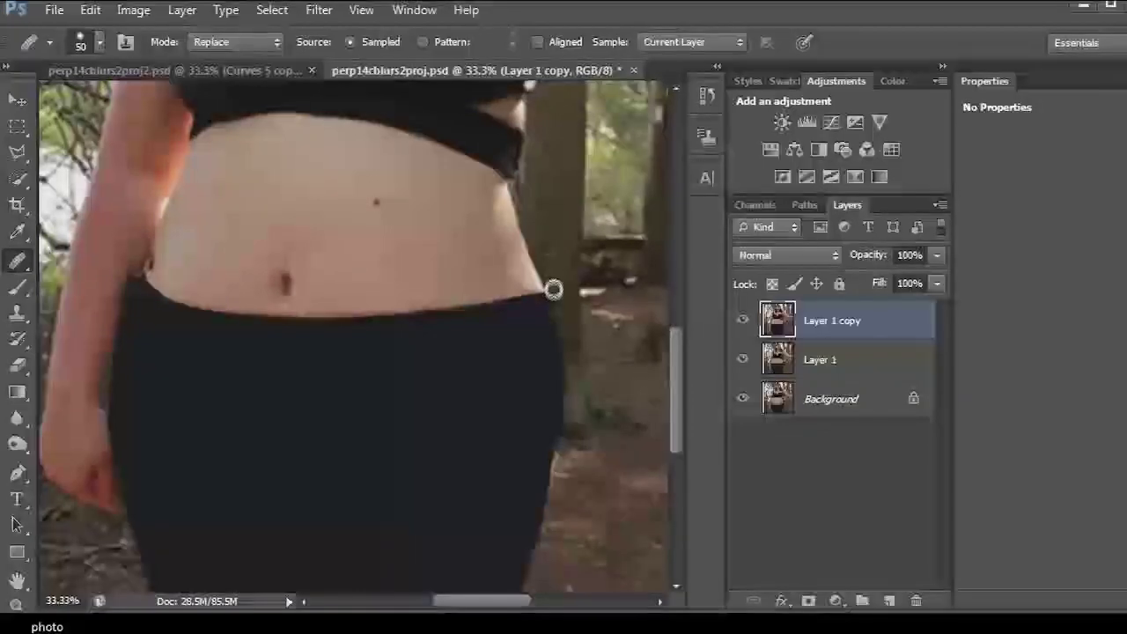
mouse_move(561, 302)
mouse_down()
mouse_move(548, 279)
mouse_move(563, 315)
mouse_move(561, 291)
mouse_up()
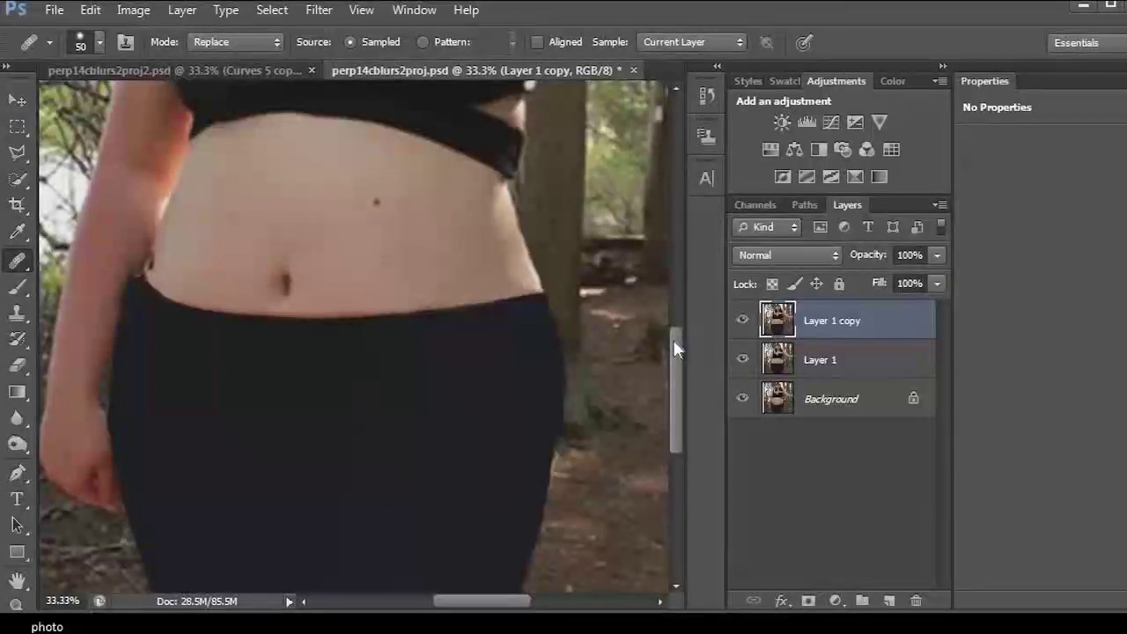
drag(742, 321, 745, 369)
click(744, 324)
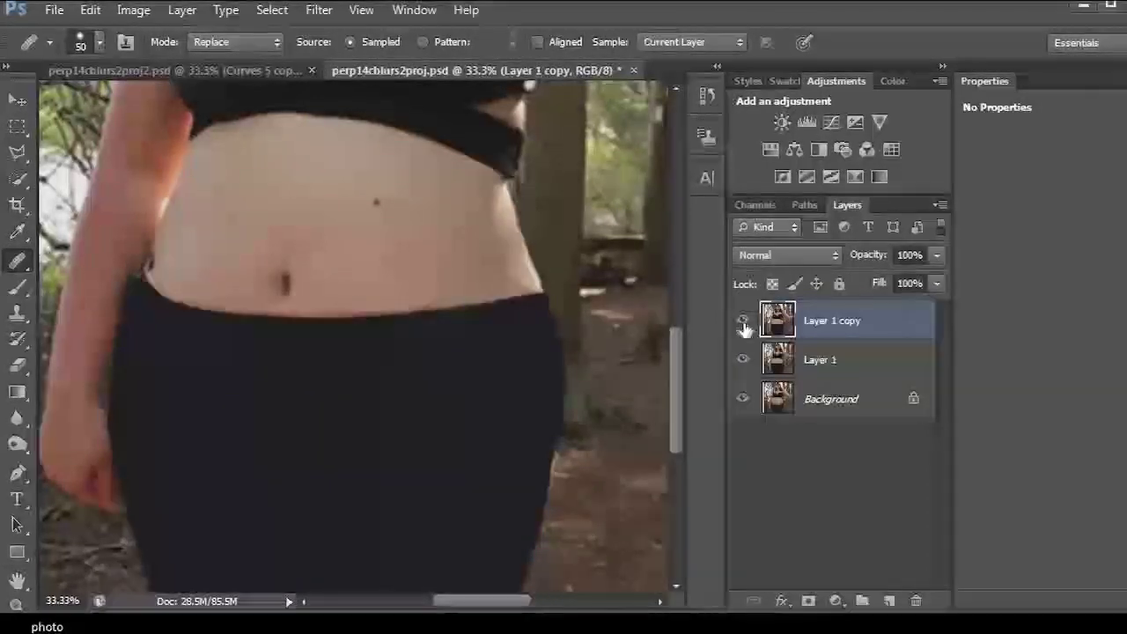